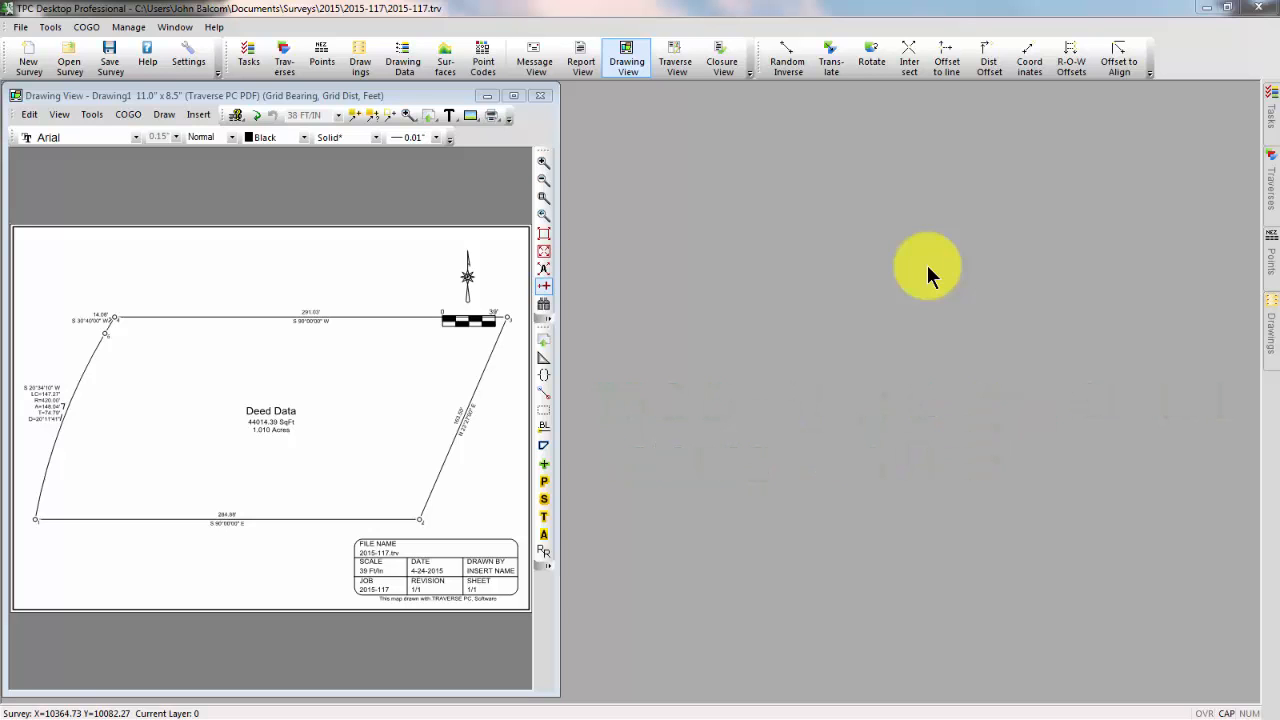
Pin the Traverses list open and create a traverse named Field Data with the Control 3D view format and Control Loops drawing settings.
mouse_move(1268, 200)
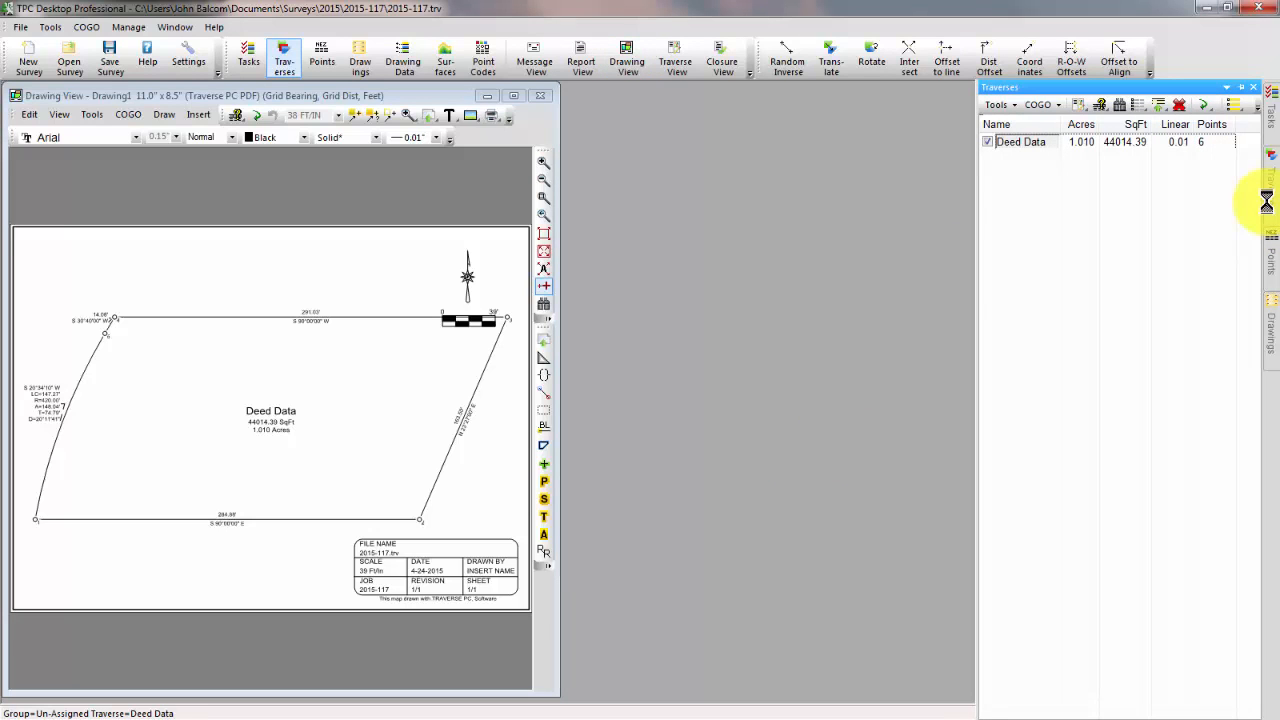
click(1240, 87)
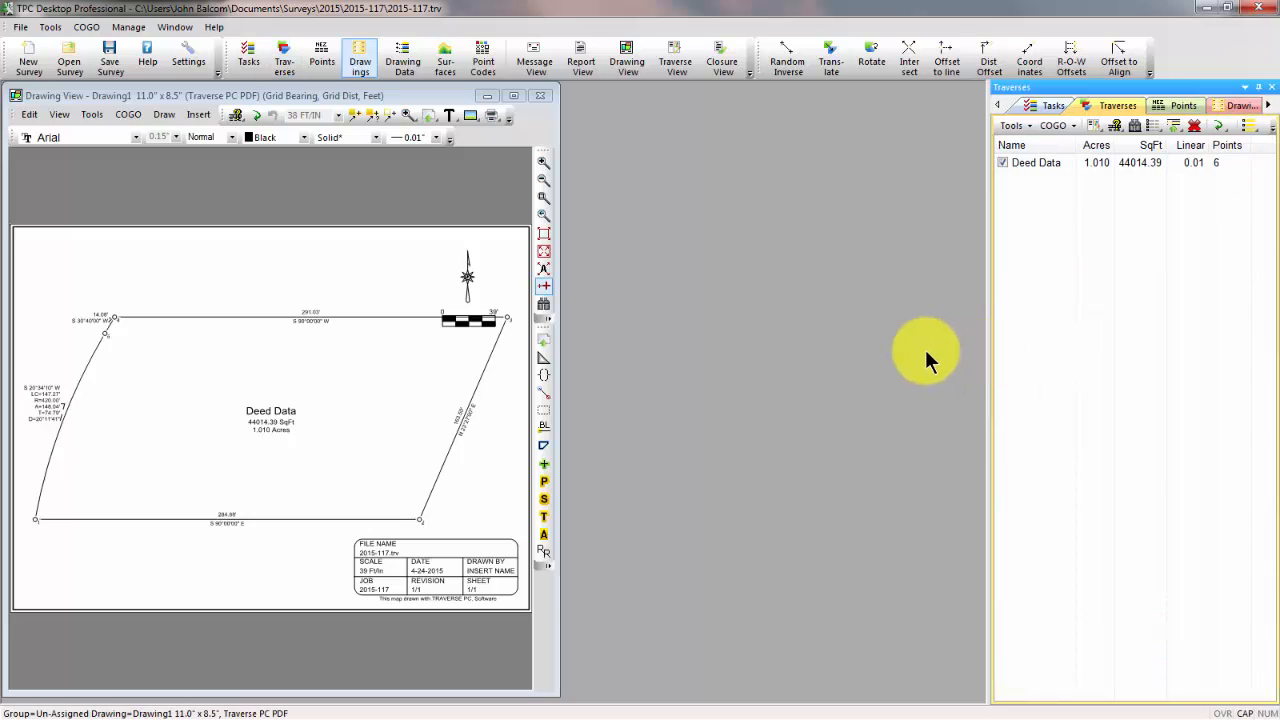
double_click(1045, 209)
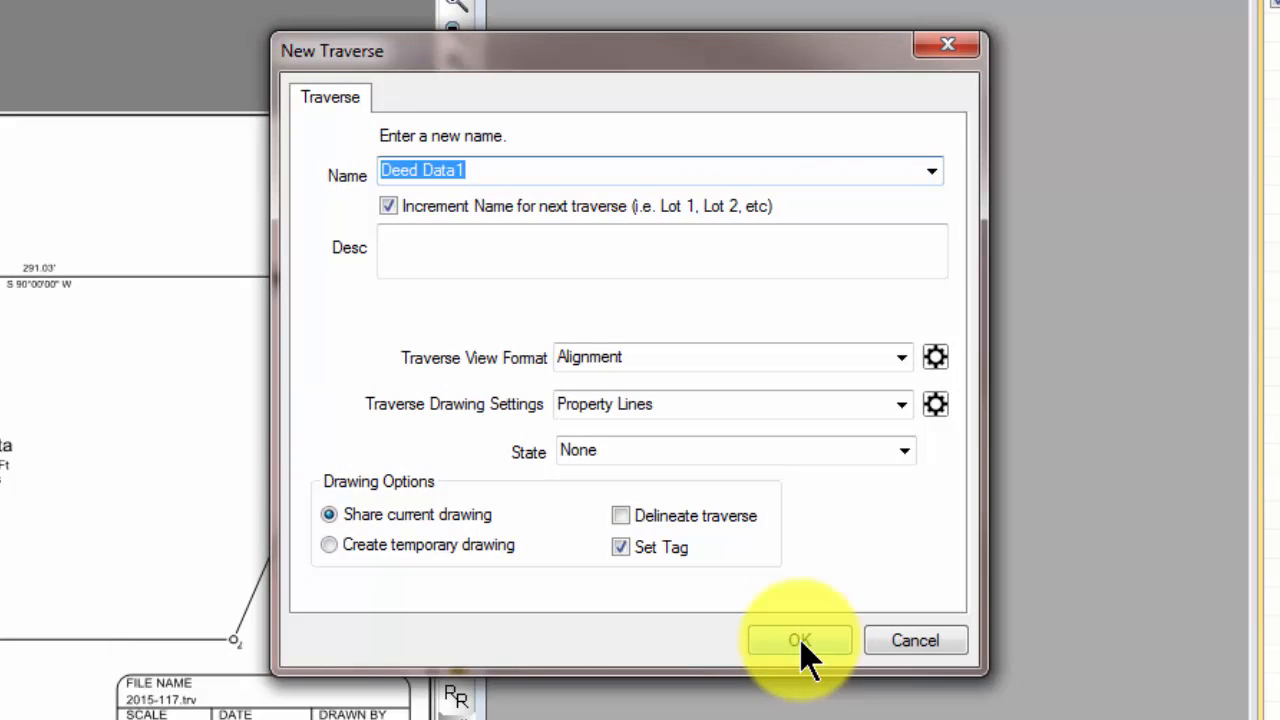
text(Field Data)
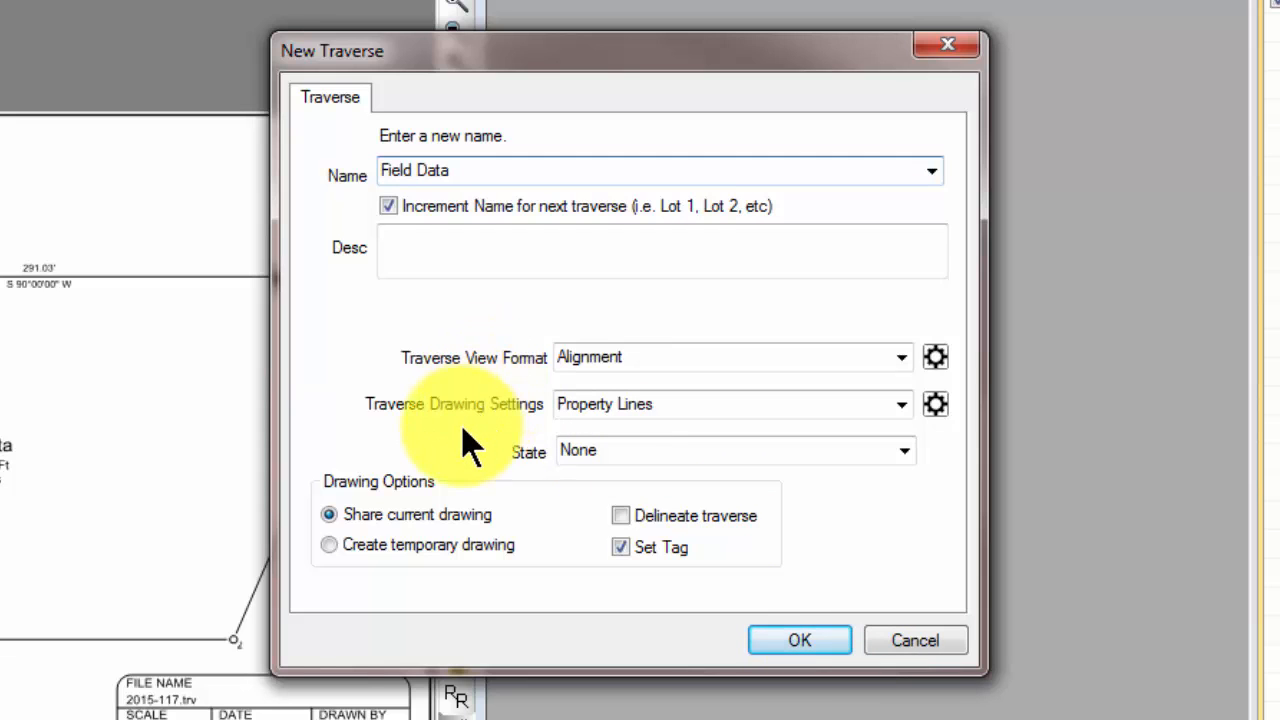
click(900, 359)
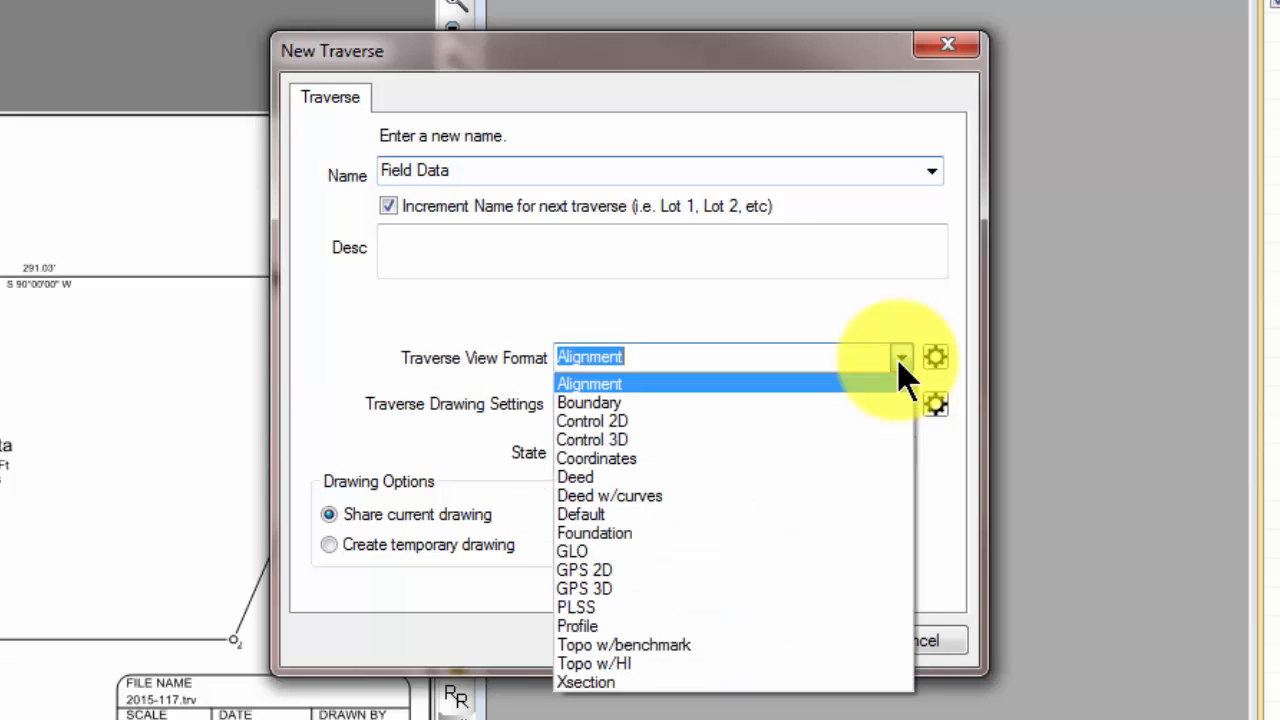
click(637, 439)
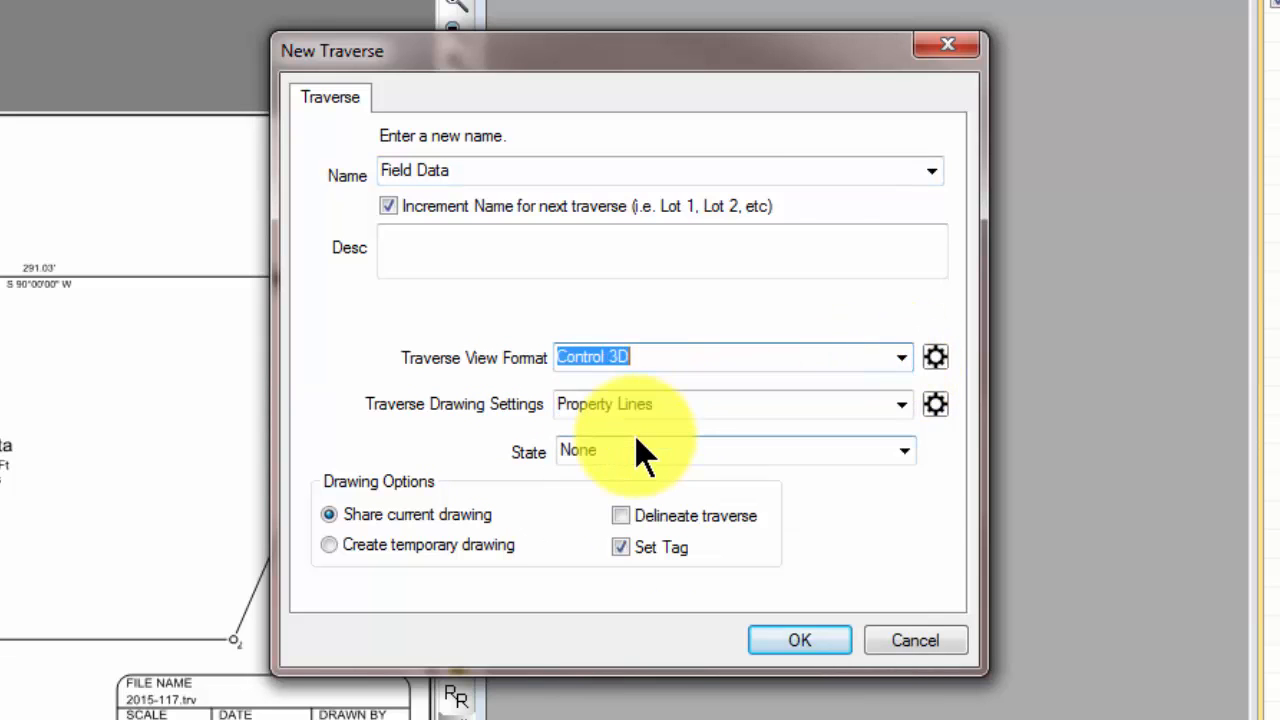
click(902, 405)
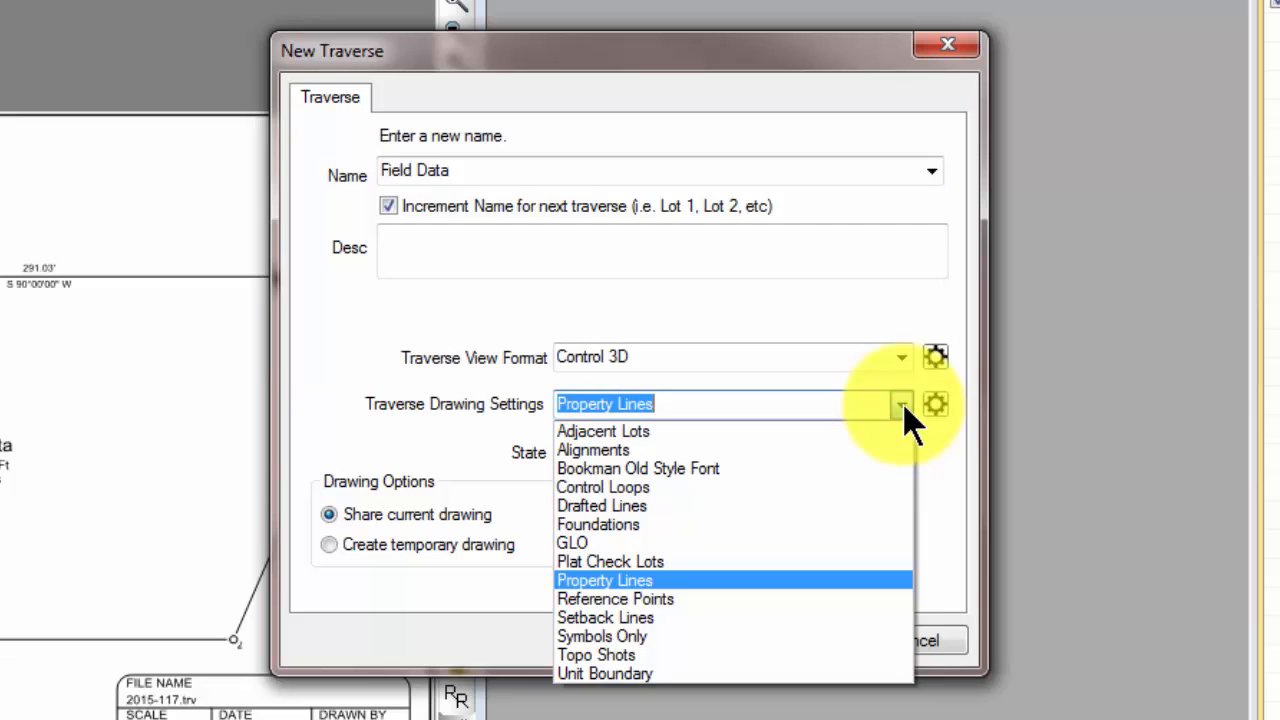
click(651, 489)
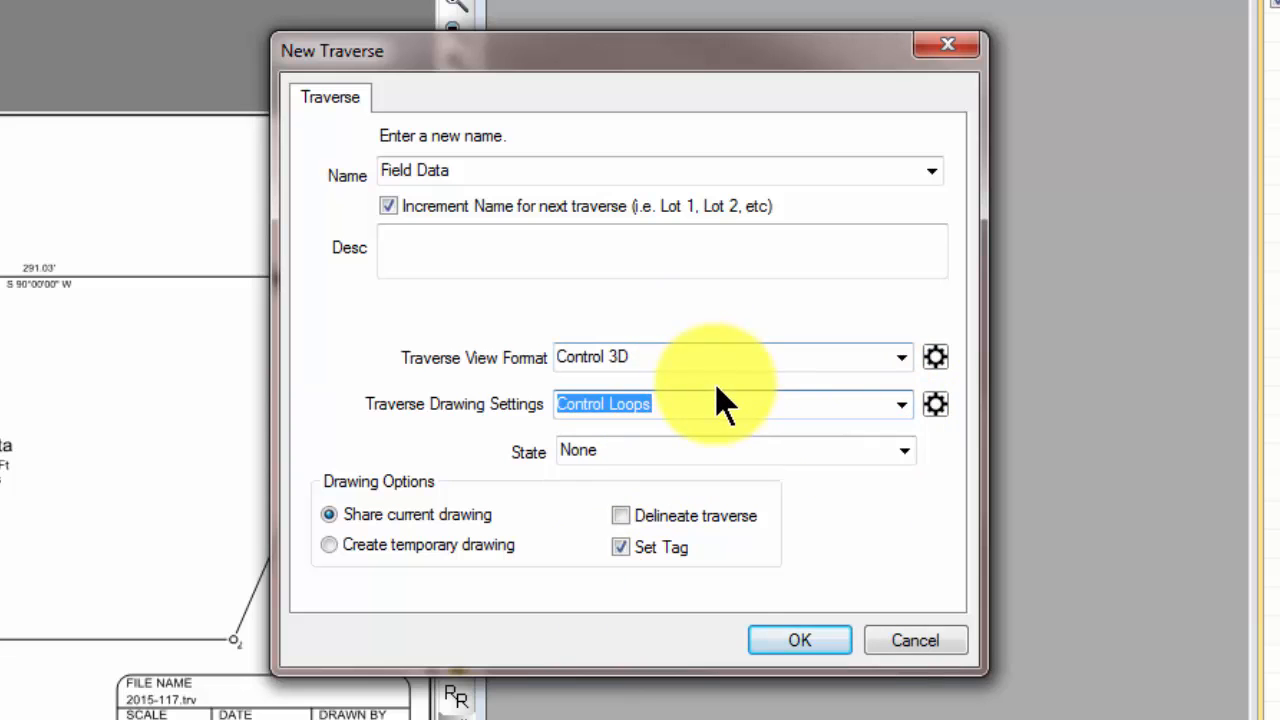
click(802, 644)
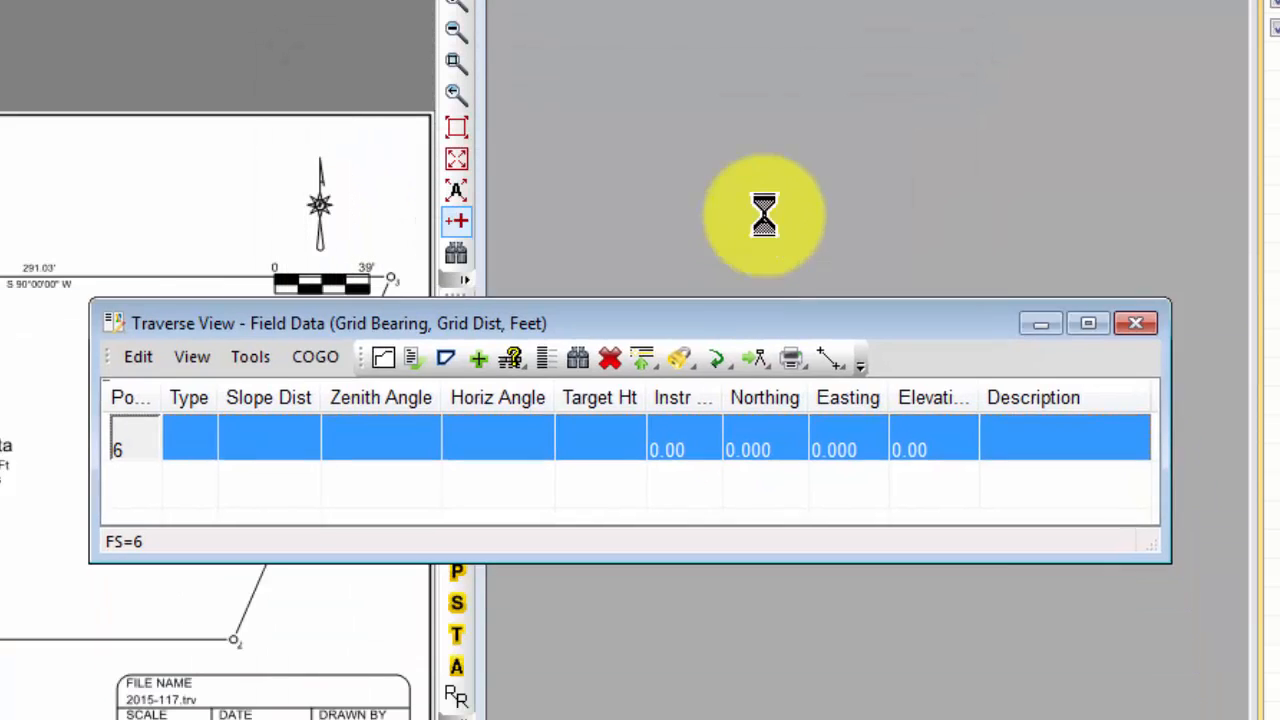
Move the Field Data traverse window up and enter point 2 in its first row, recalling the existing point and its coordinates.
drag(758, 325, 794, 16)
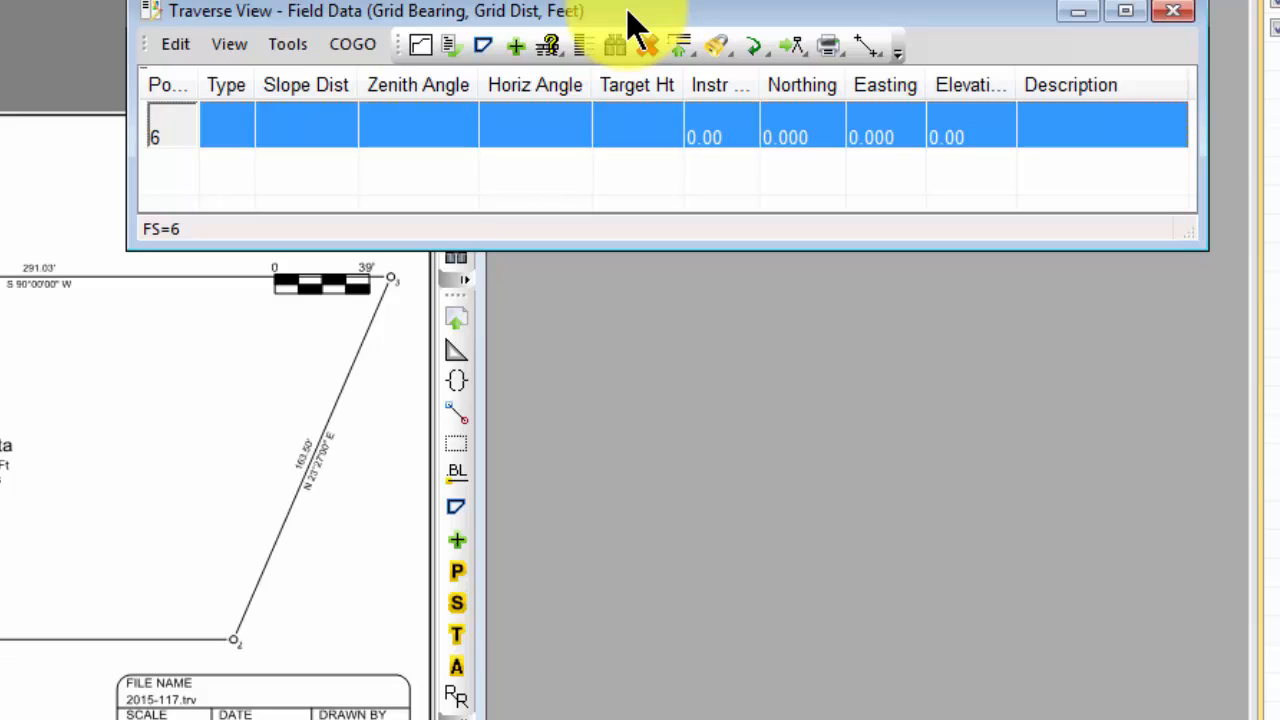
text(2)
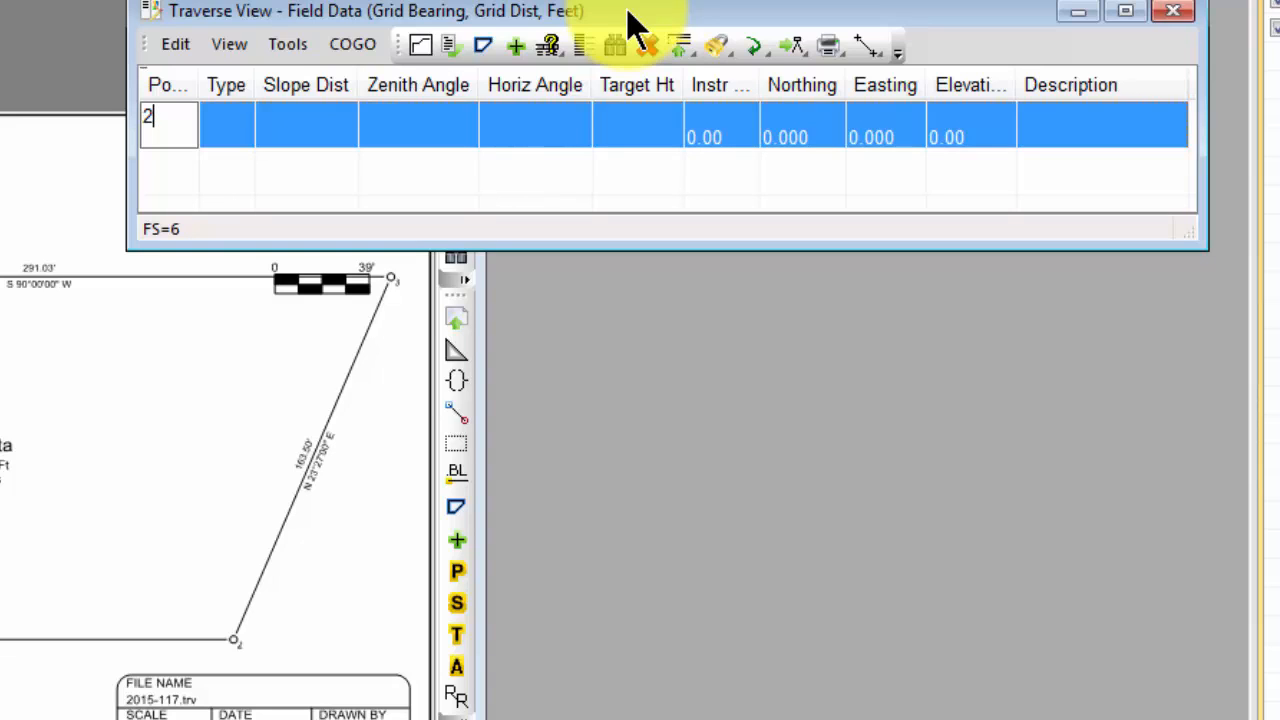
key(Return)
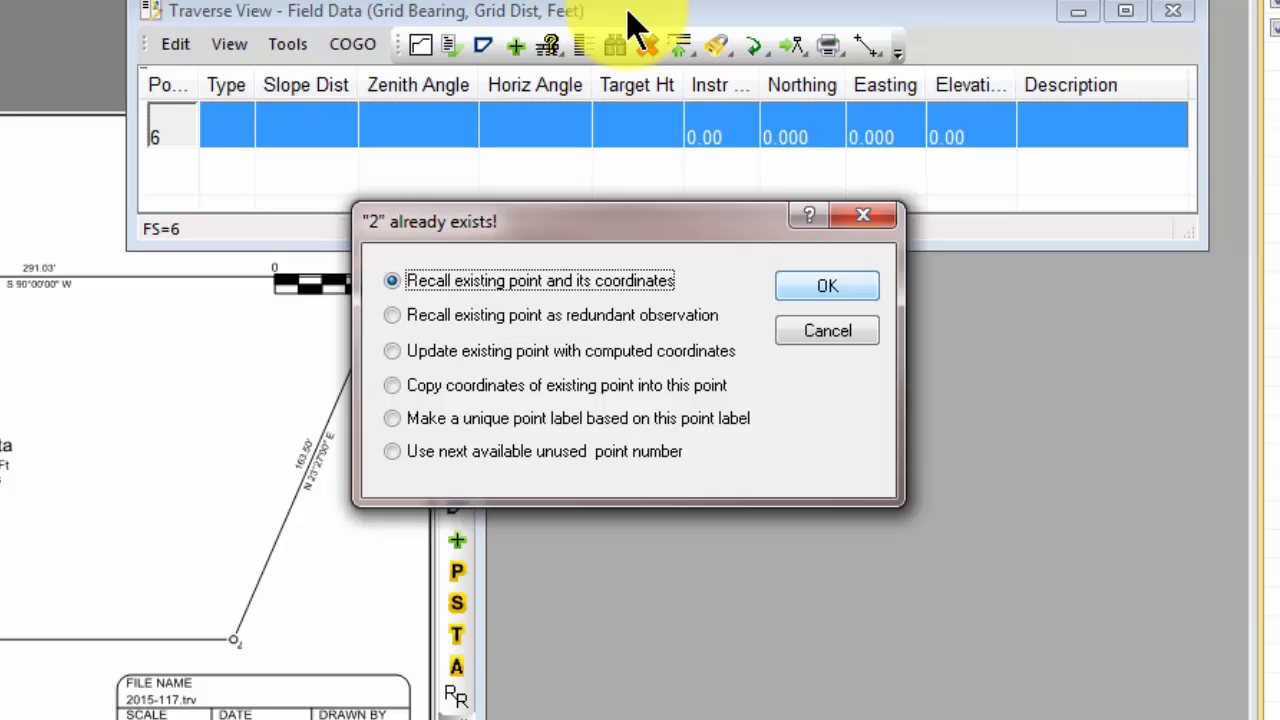
key(Return)
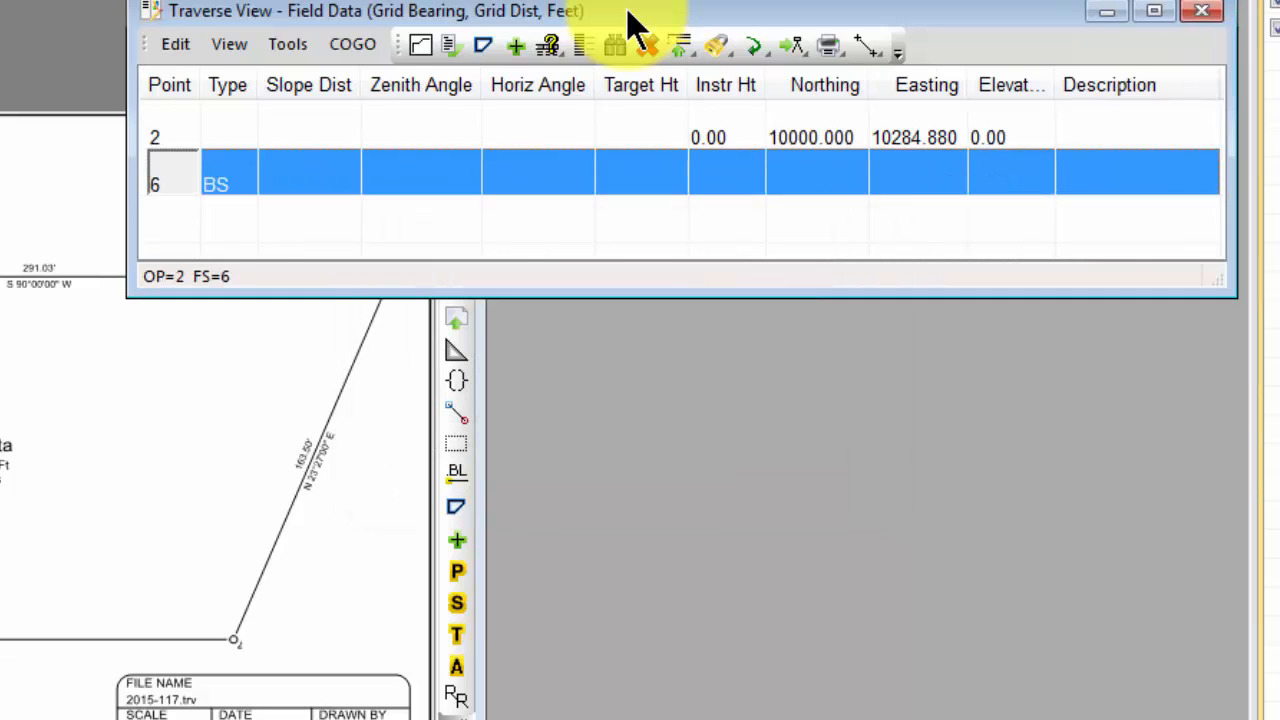
Recall existing point 1 with its coordinates as the backsight and add new point 100 in the row below.
text(1)
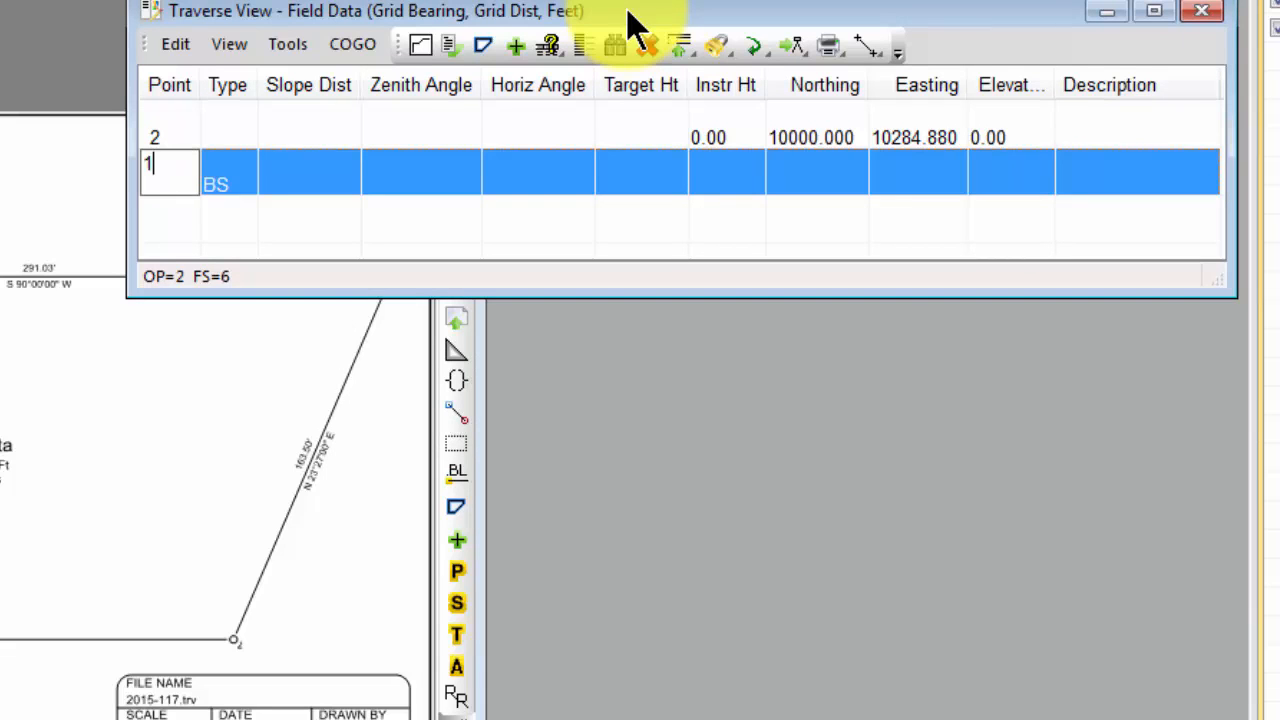
key(Return)
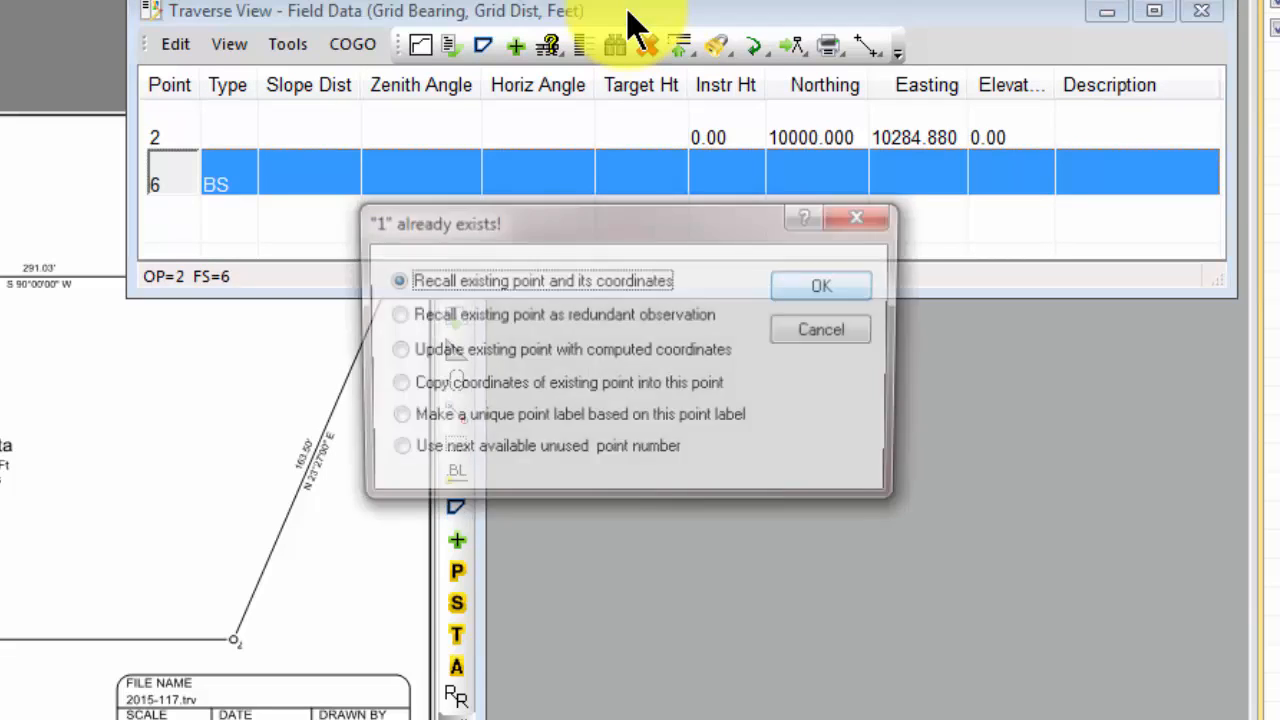
key(Return)
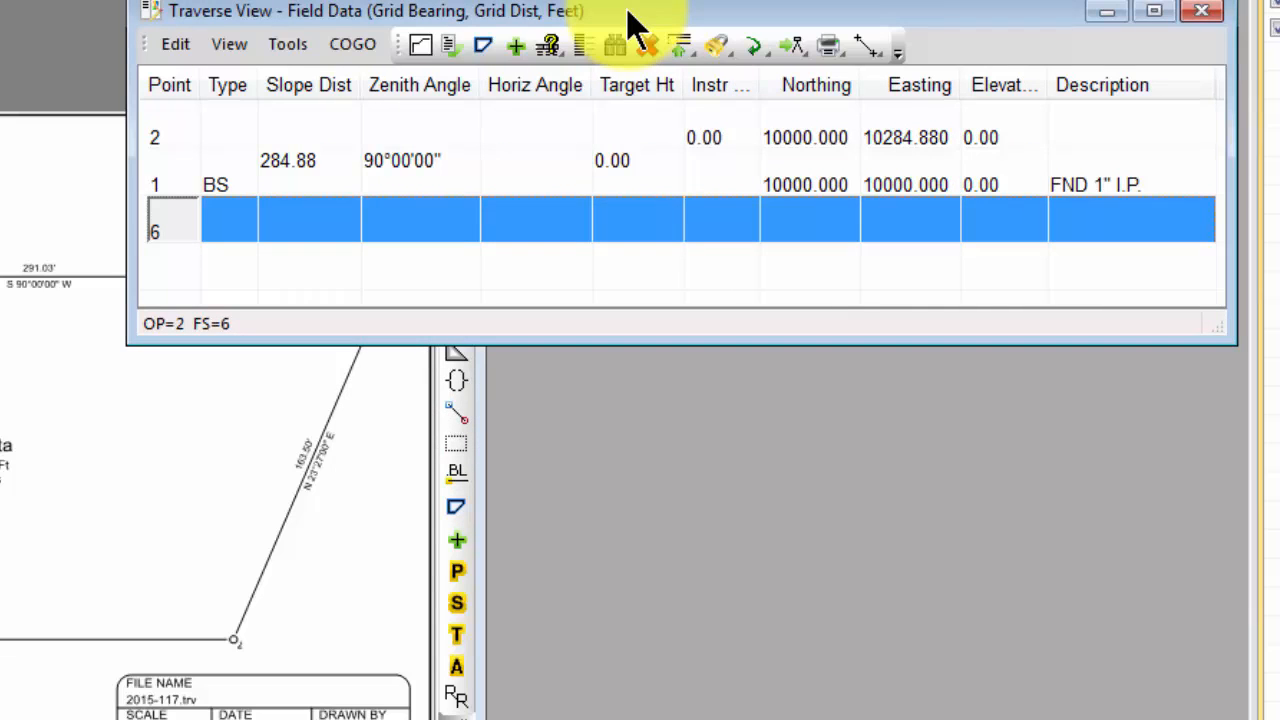
text(100)
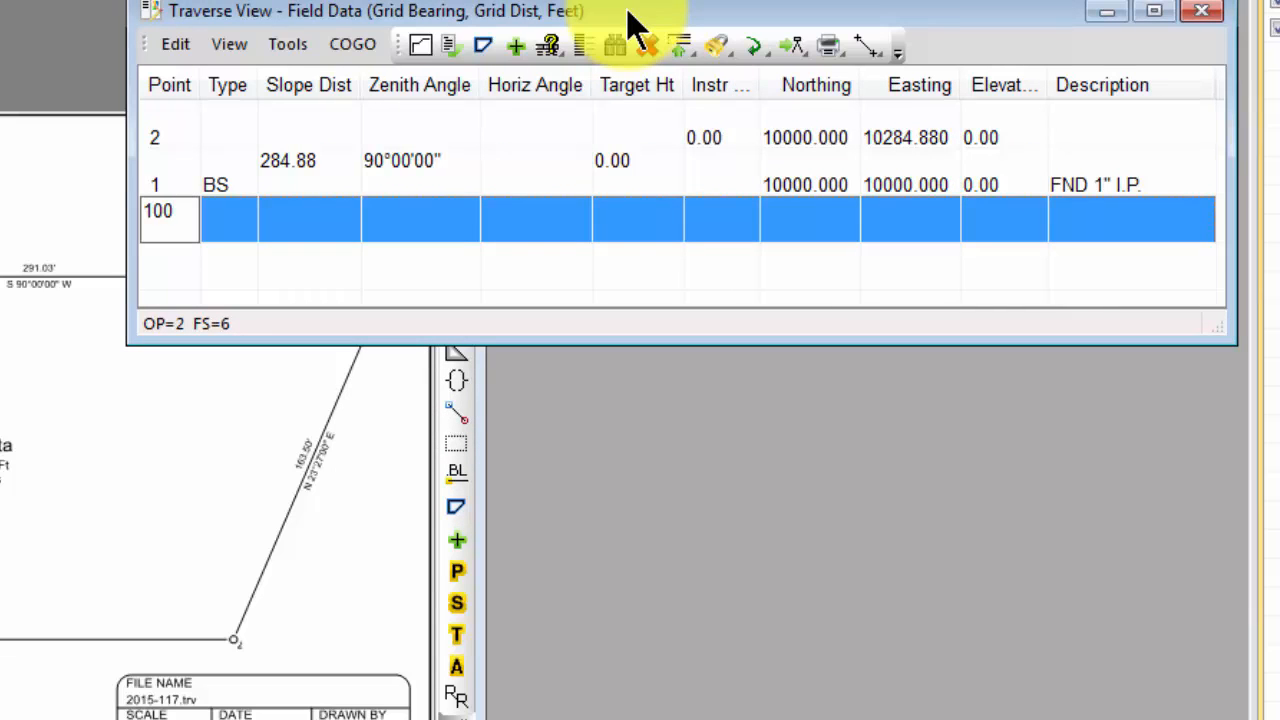
key(Return)
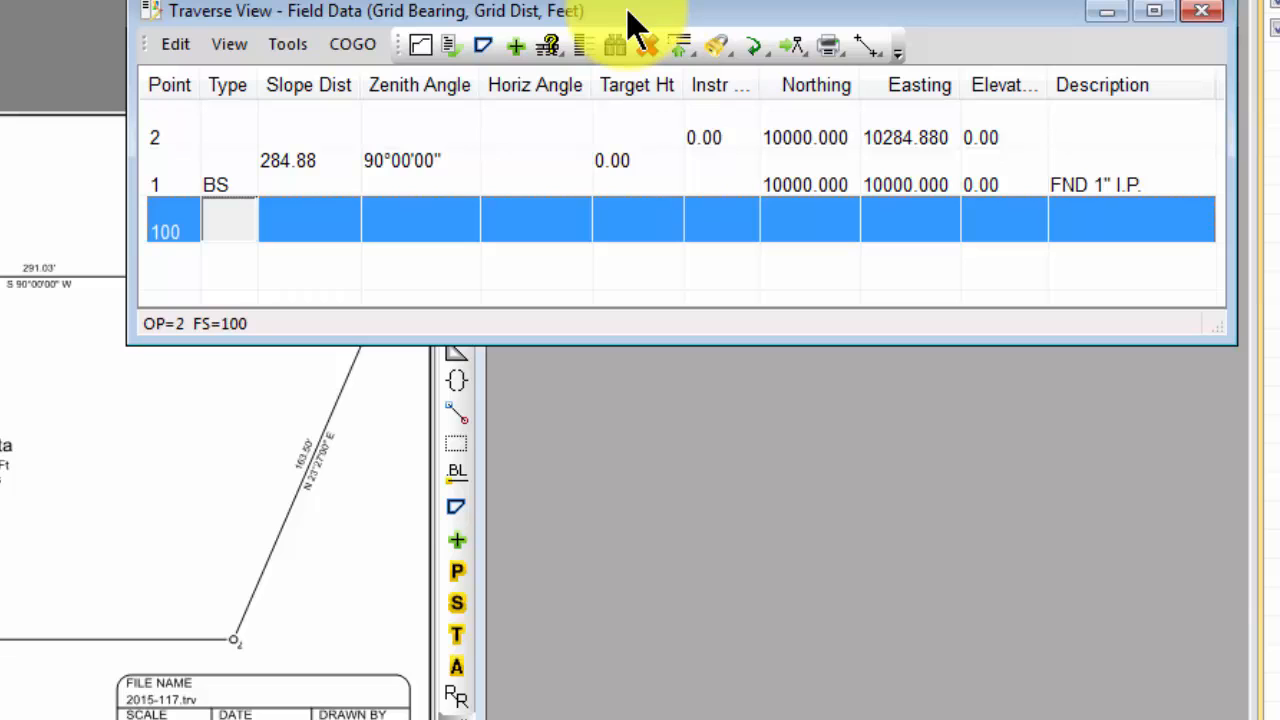
Show the traverse with a single row per point and review the display, edit and OP sequences in its format settings.
click(584, 45)
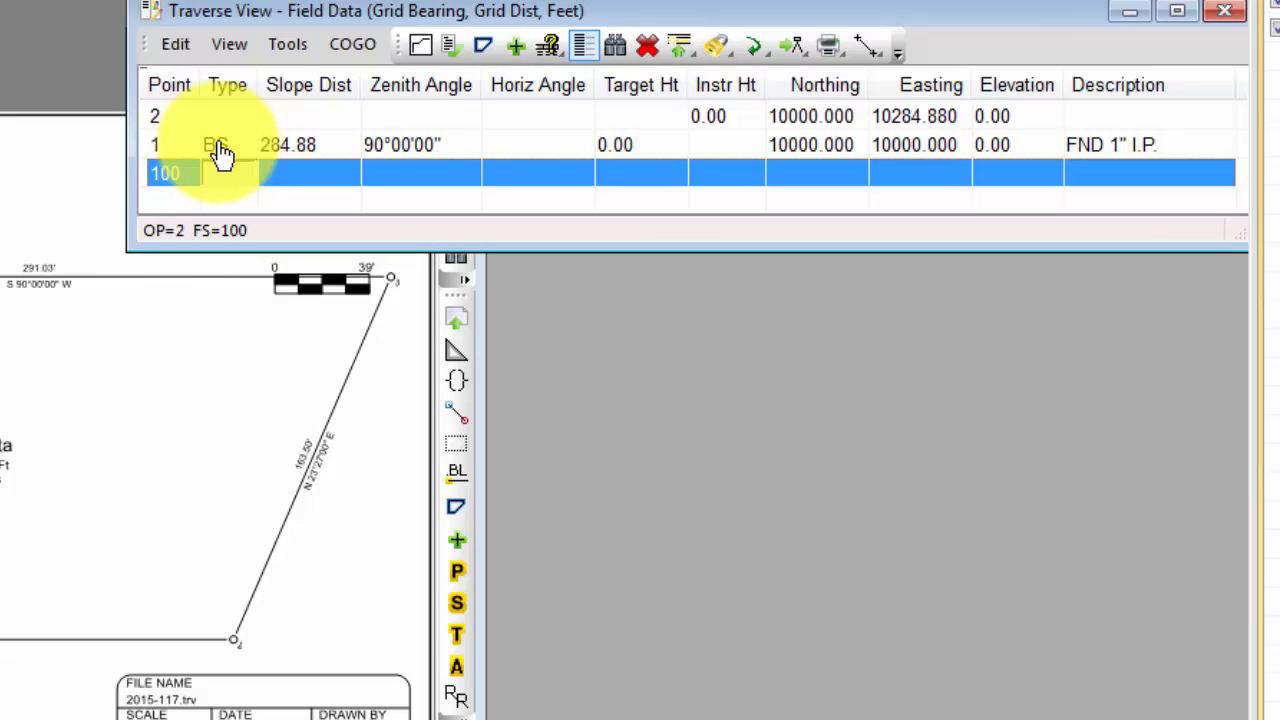
click(547, 48)
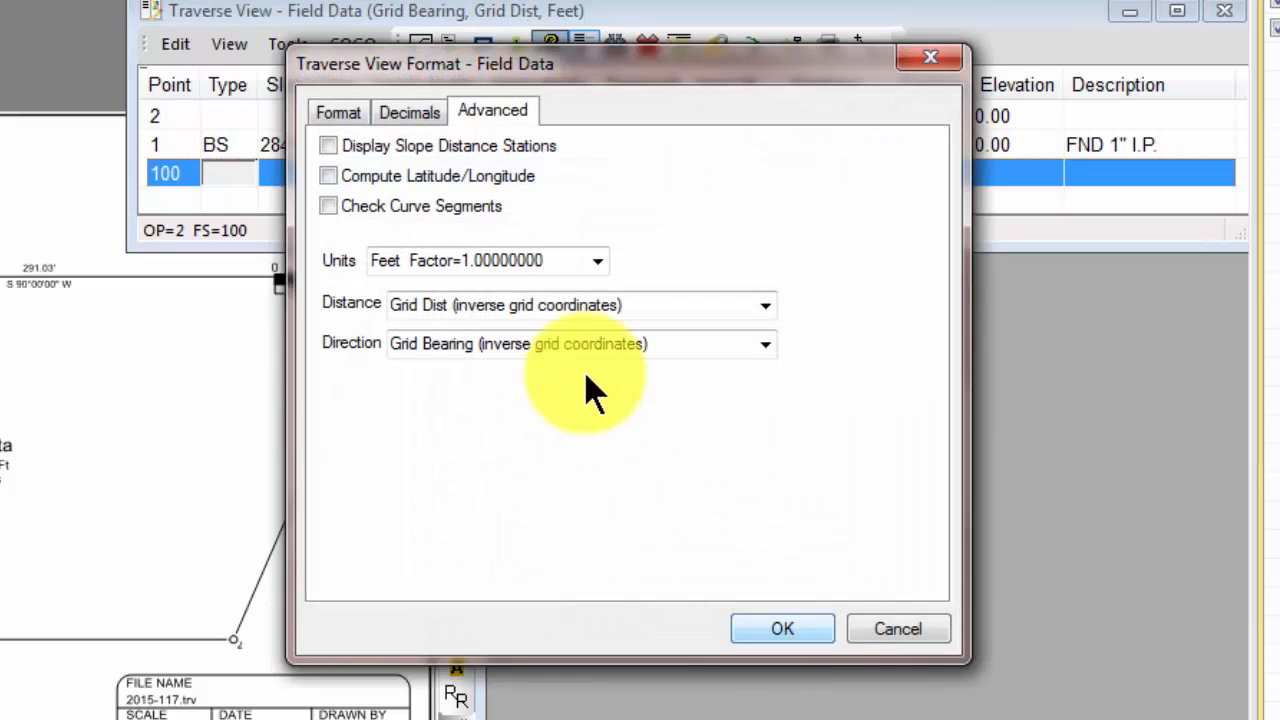
click(338, 113)
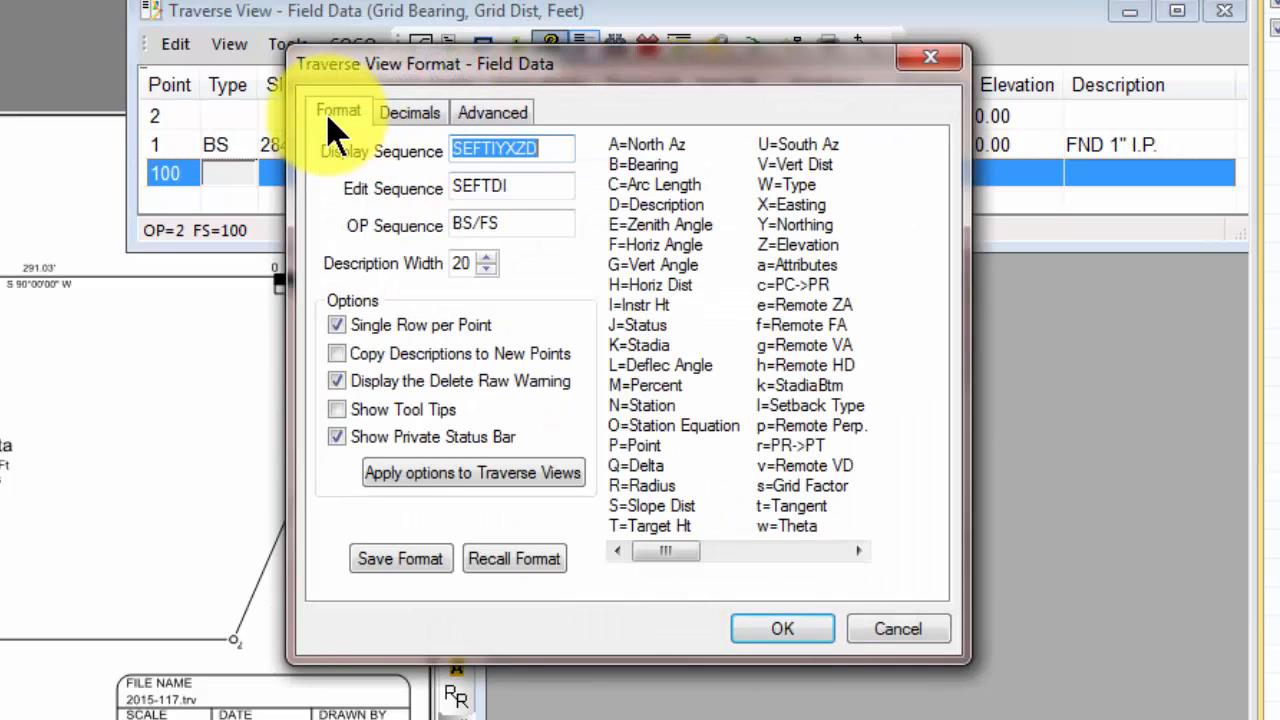
click(512, 226)
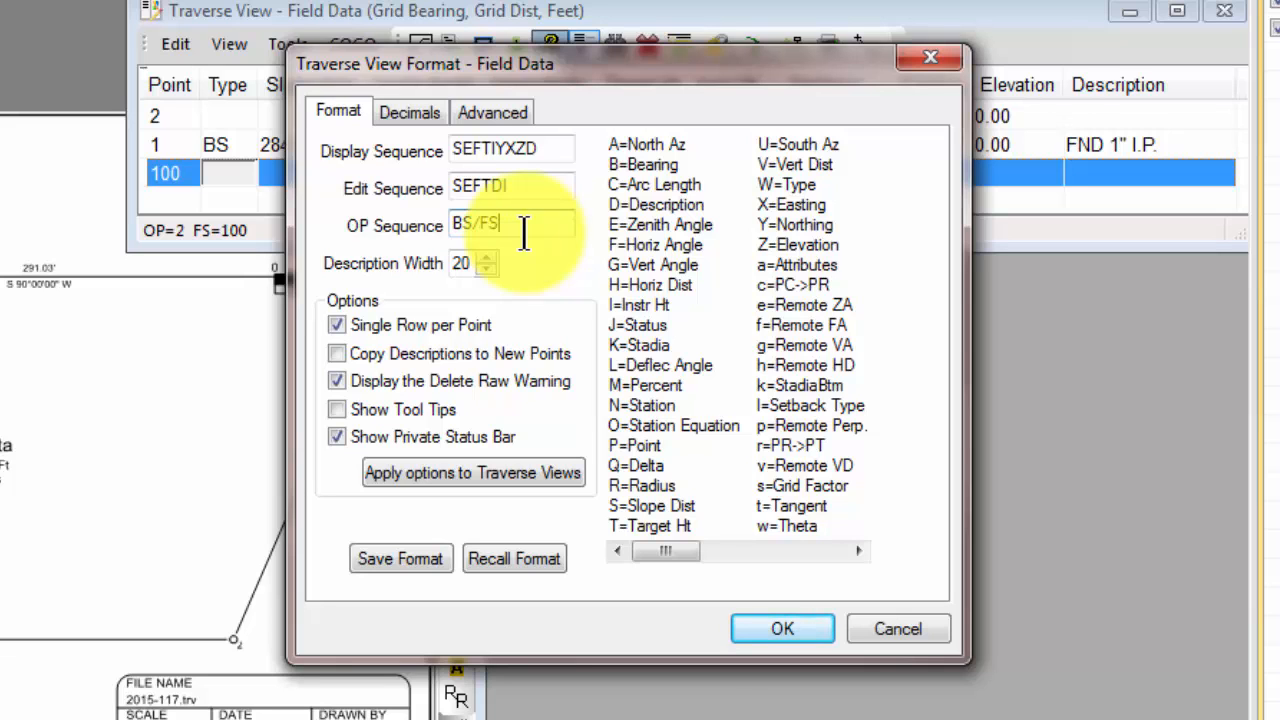
click(798, 624)
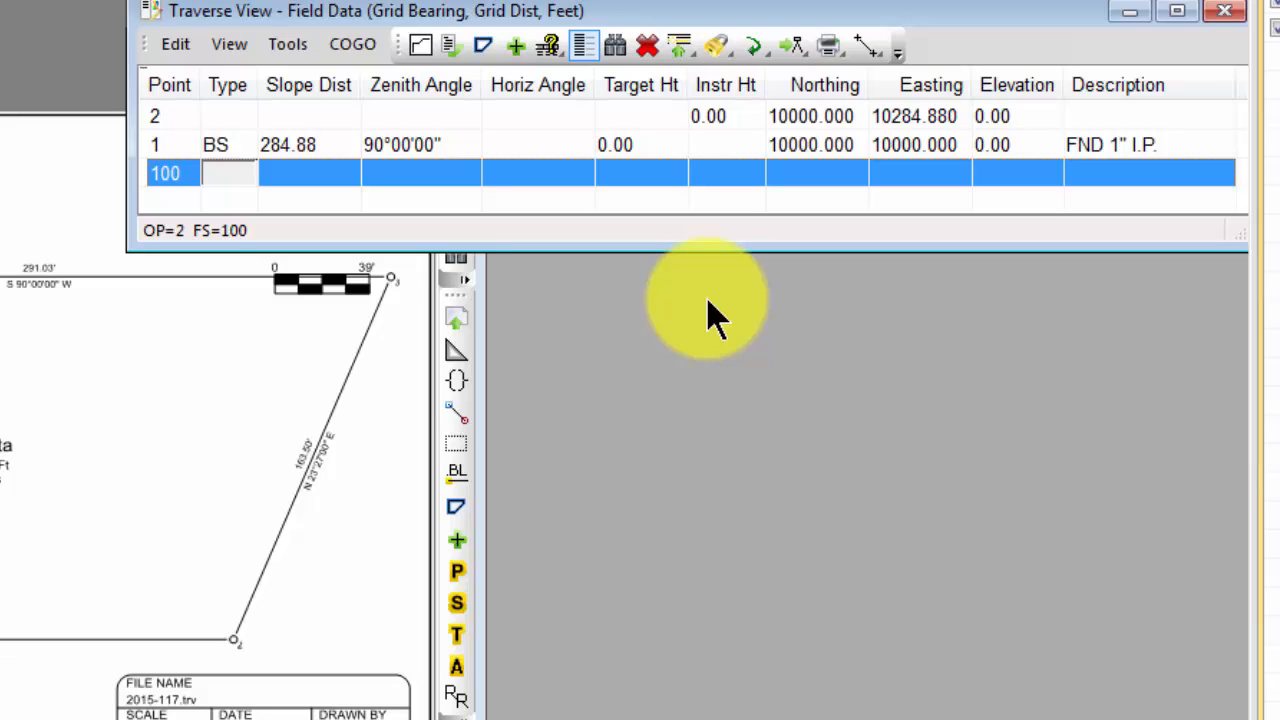
Set the instrument height at point 2 to 5 and dismiss the Easy Support Center Agent error.
click(720, 124)
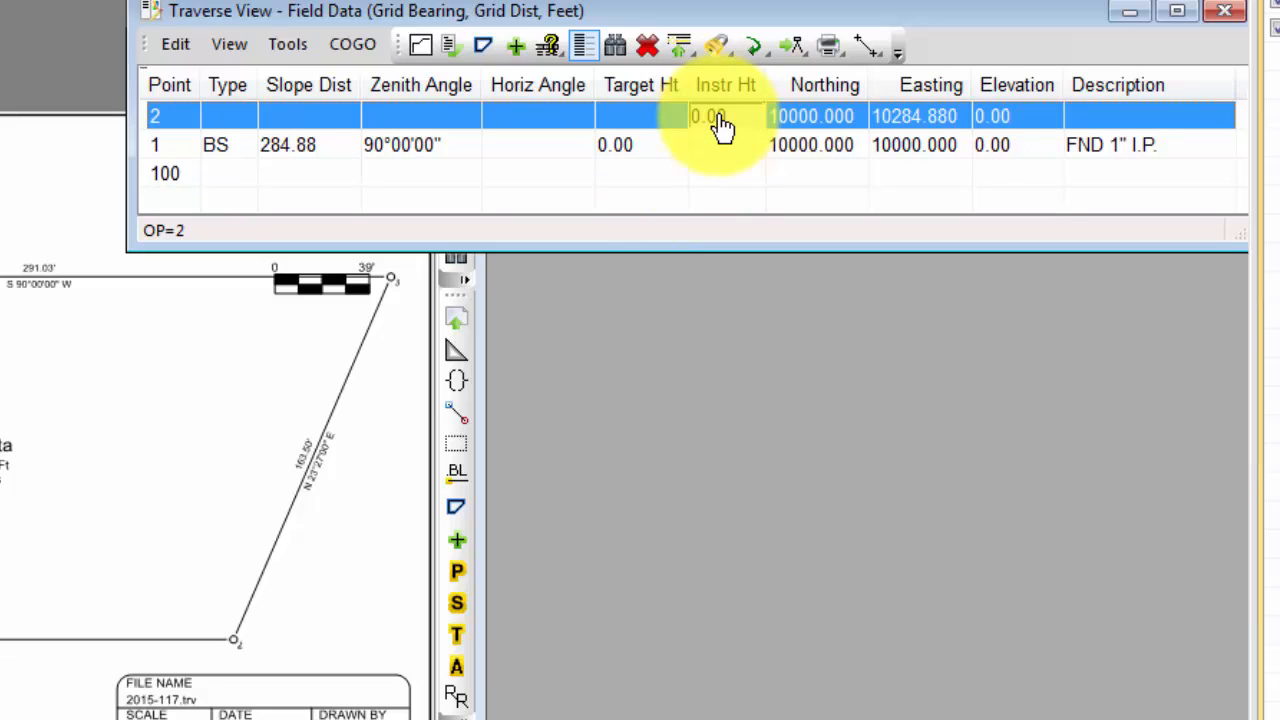
text(5)
key(Return)
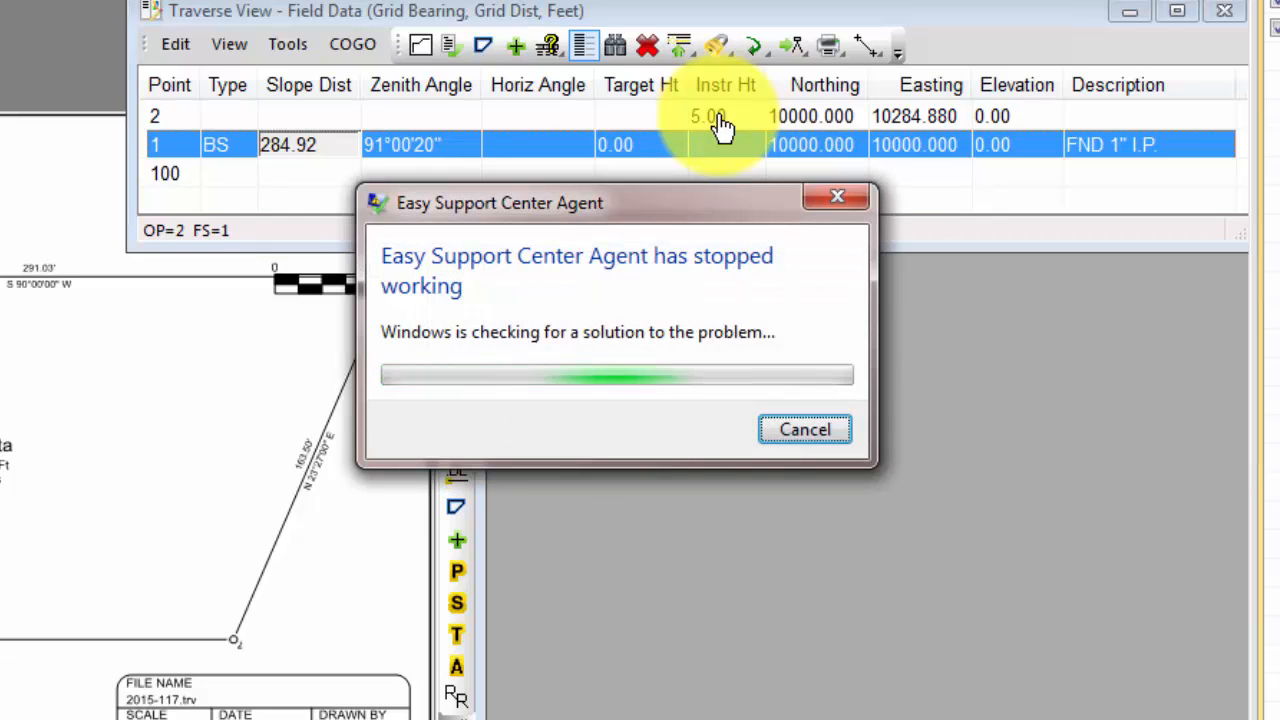
click(837, 197)
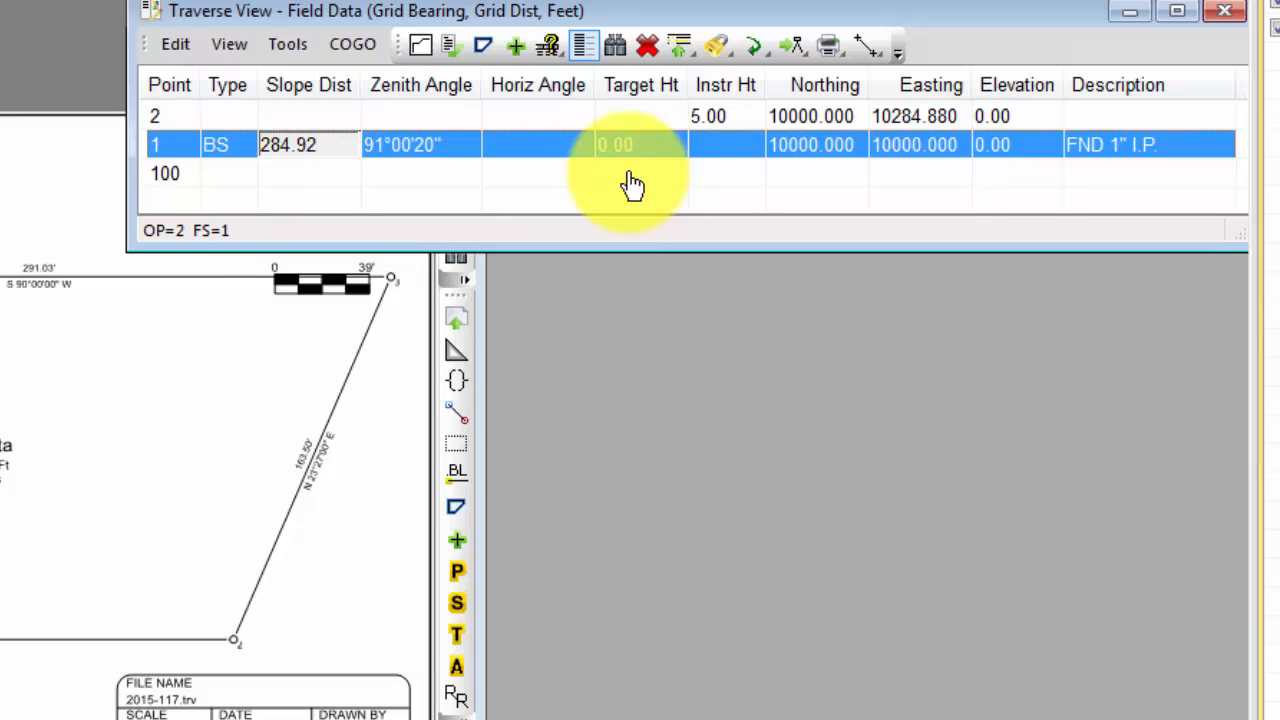
Set the target height of backsight point 1 to 6.
key(Tab)
key(Tab)
key(Tab)
text(6)
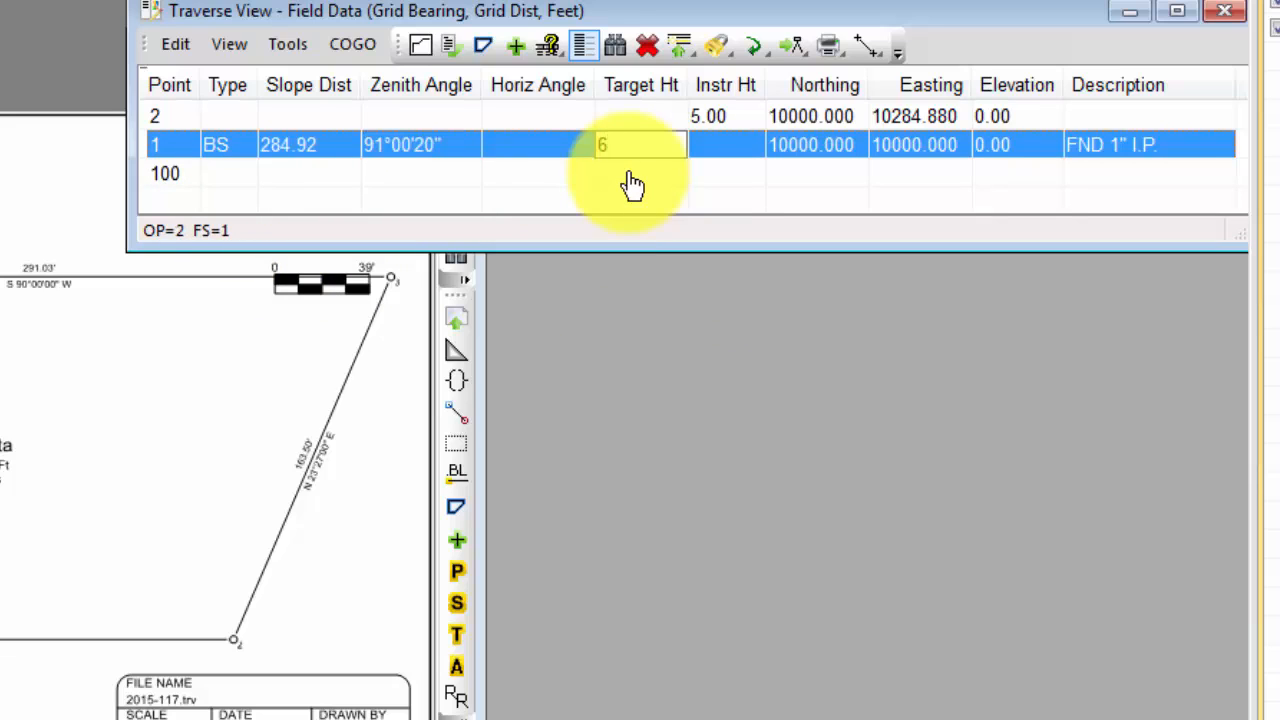
key(Tab)
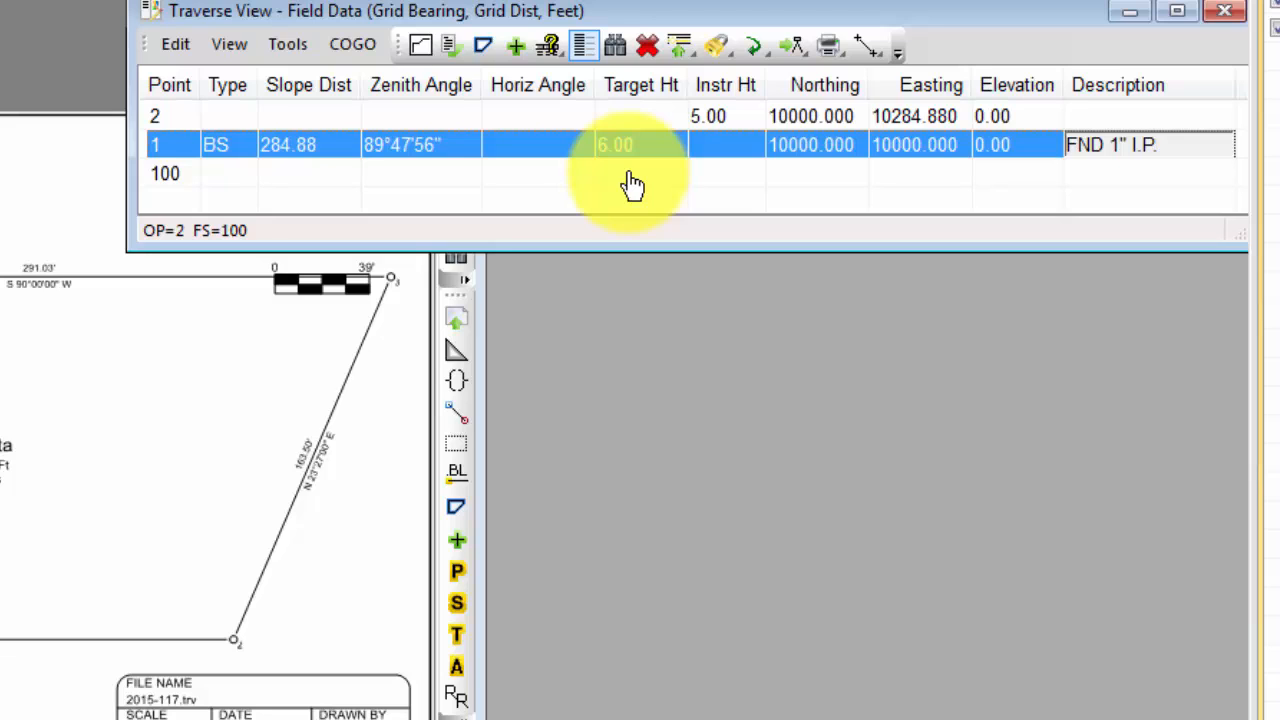
Set the target height of point 100 to 6.
click(631, 176)
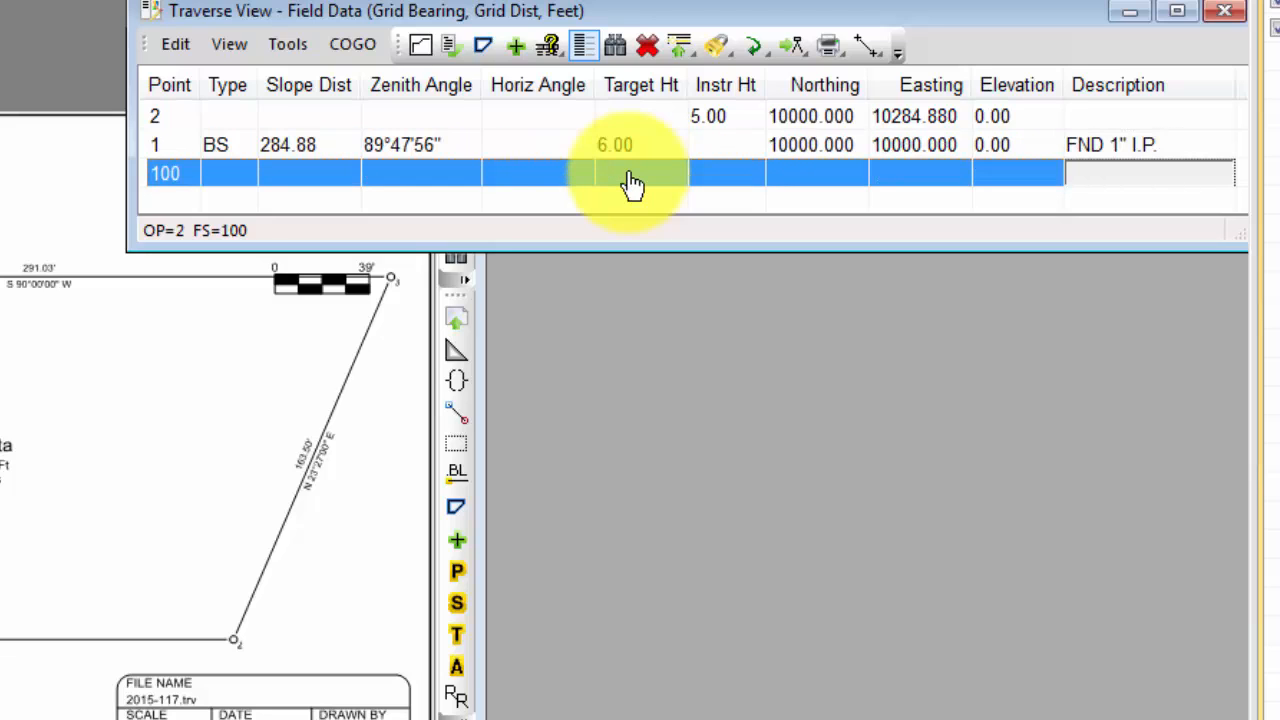
key(Left)
key(Left)
key(Left)
key(Left)
key(Left)
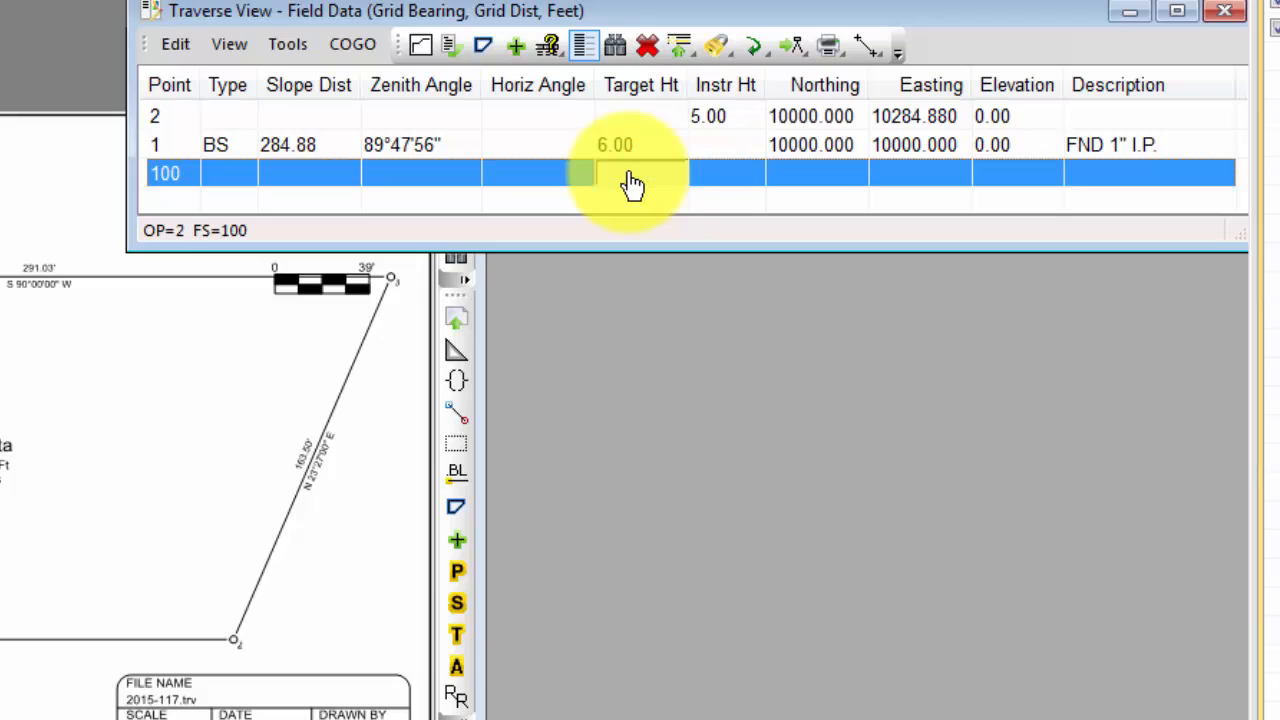
text(6)
key(Return)
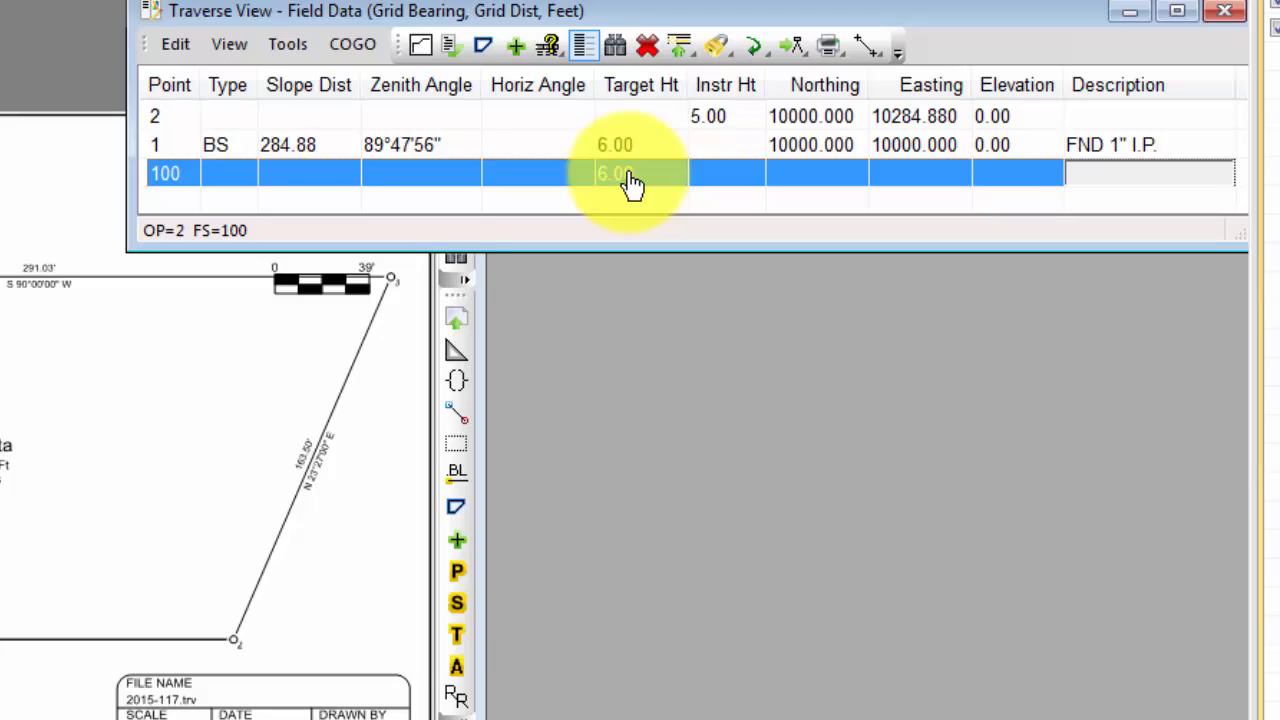
Set the type of point 100 to SS.
key(Left)
key(Left)
key(Left)
key(Left)
key(Left)
key(Left)
key(Left)
key(Left)
key(Left)
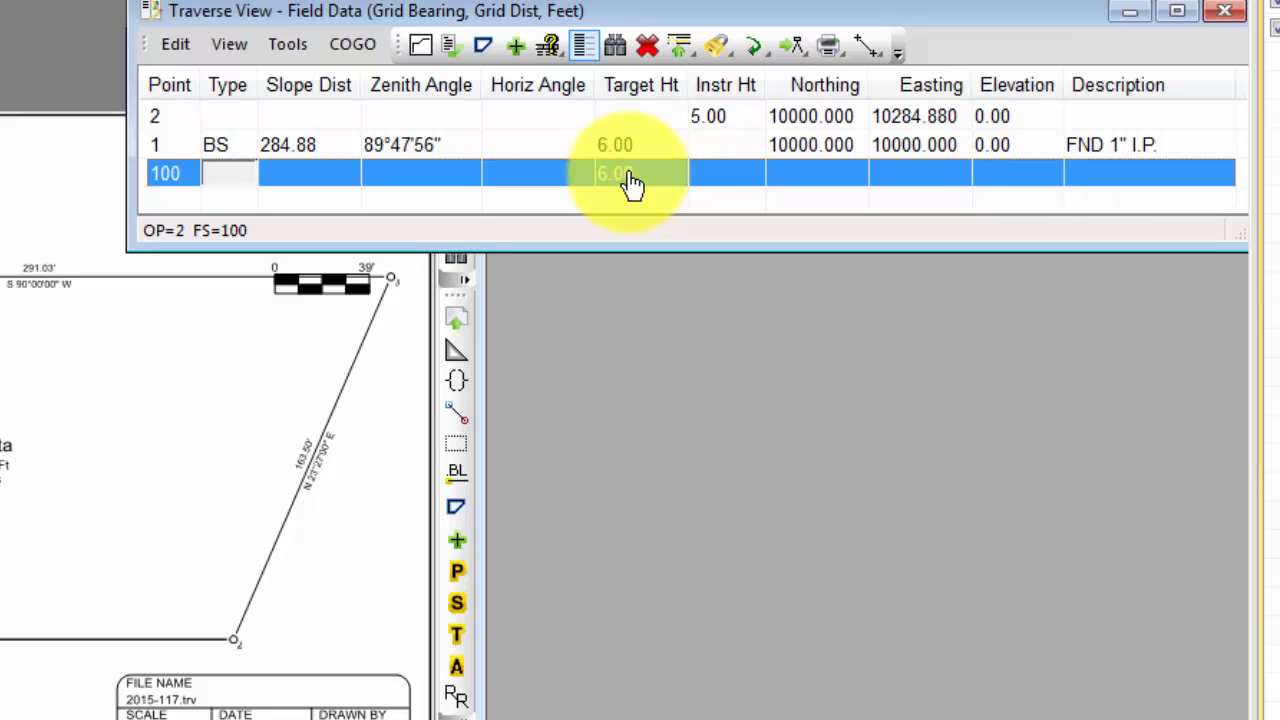
key(Left)
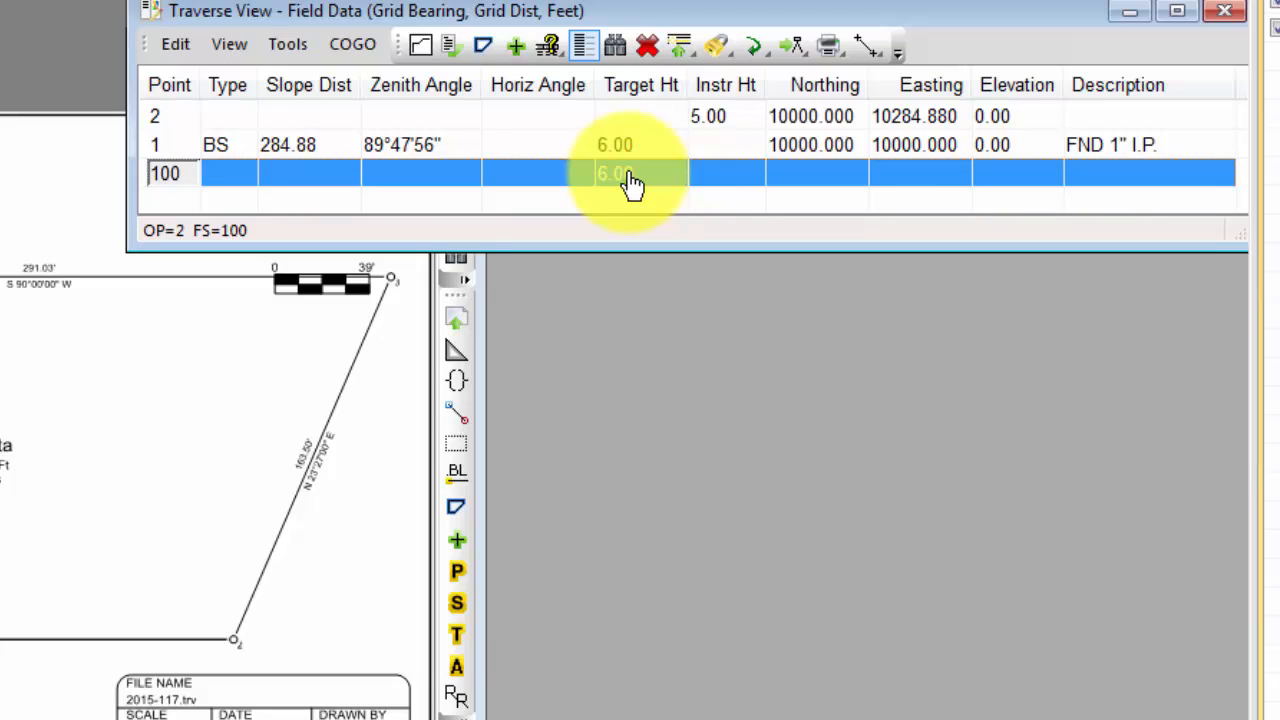
key(Right)
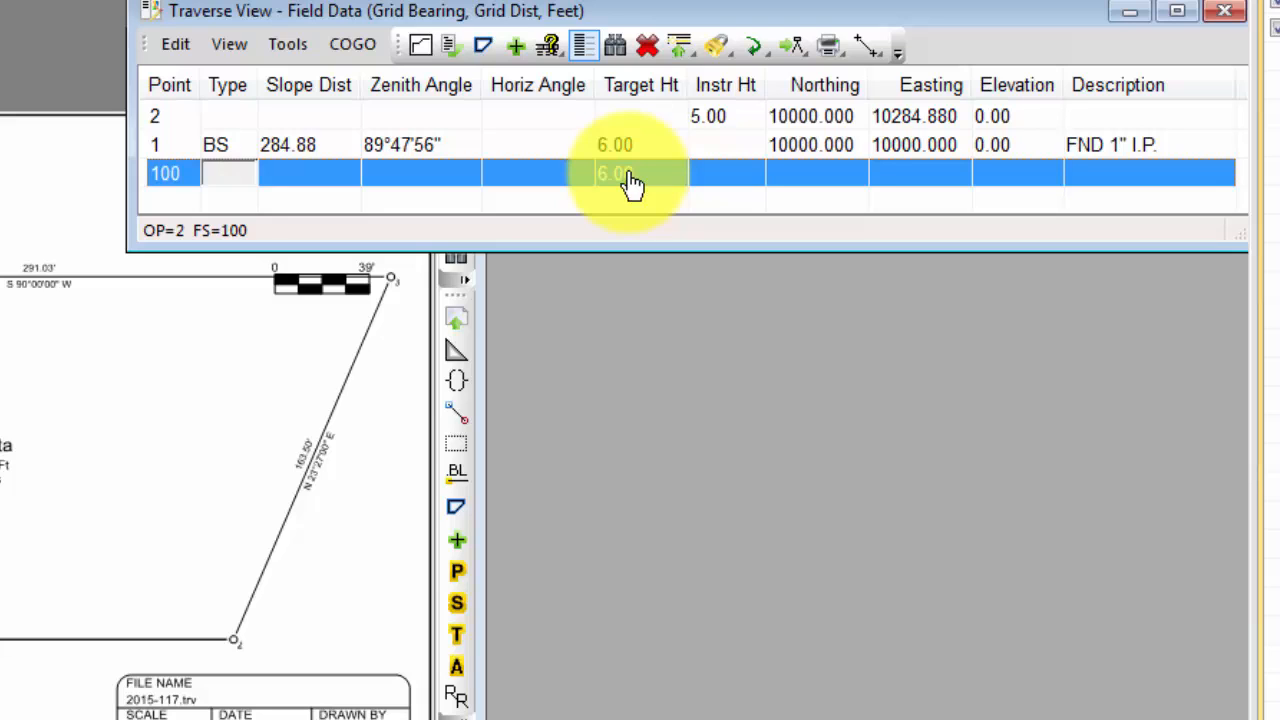
text(SS)
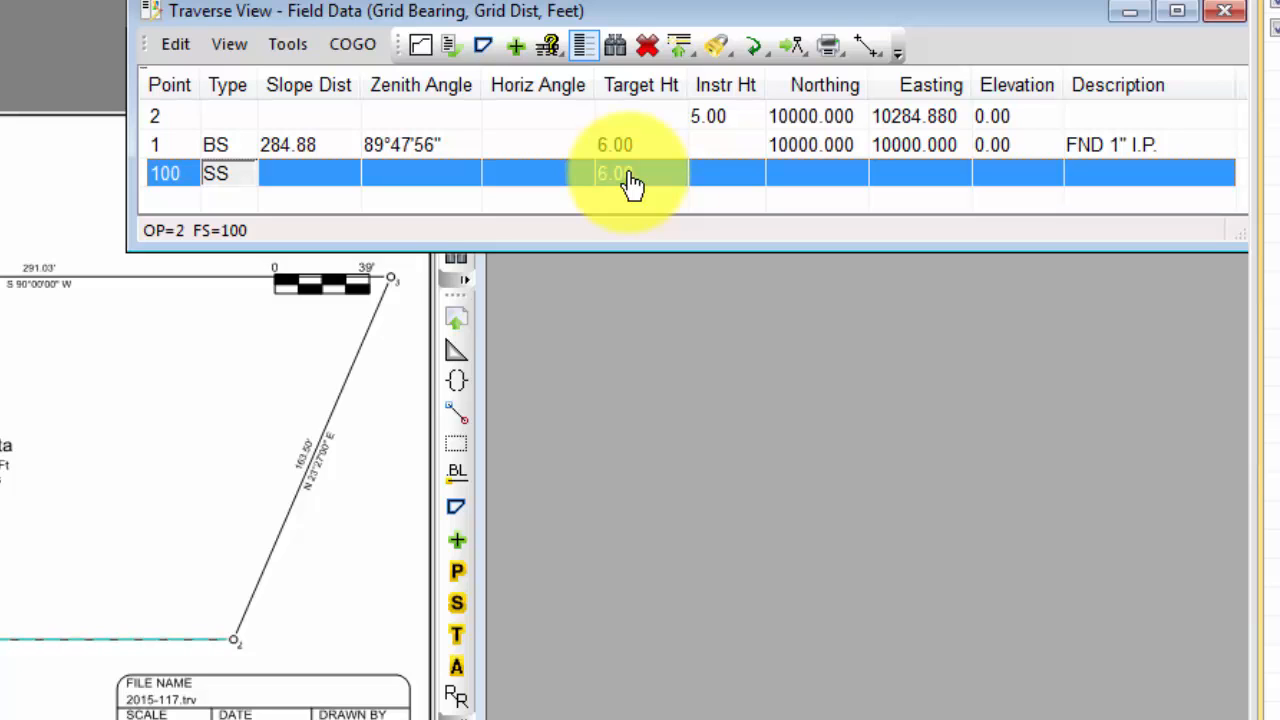
click(174, 48)
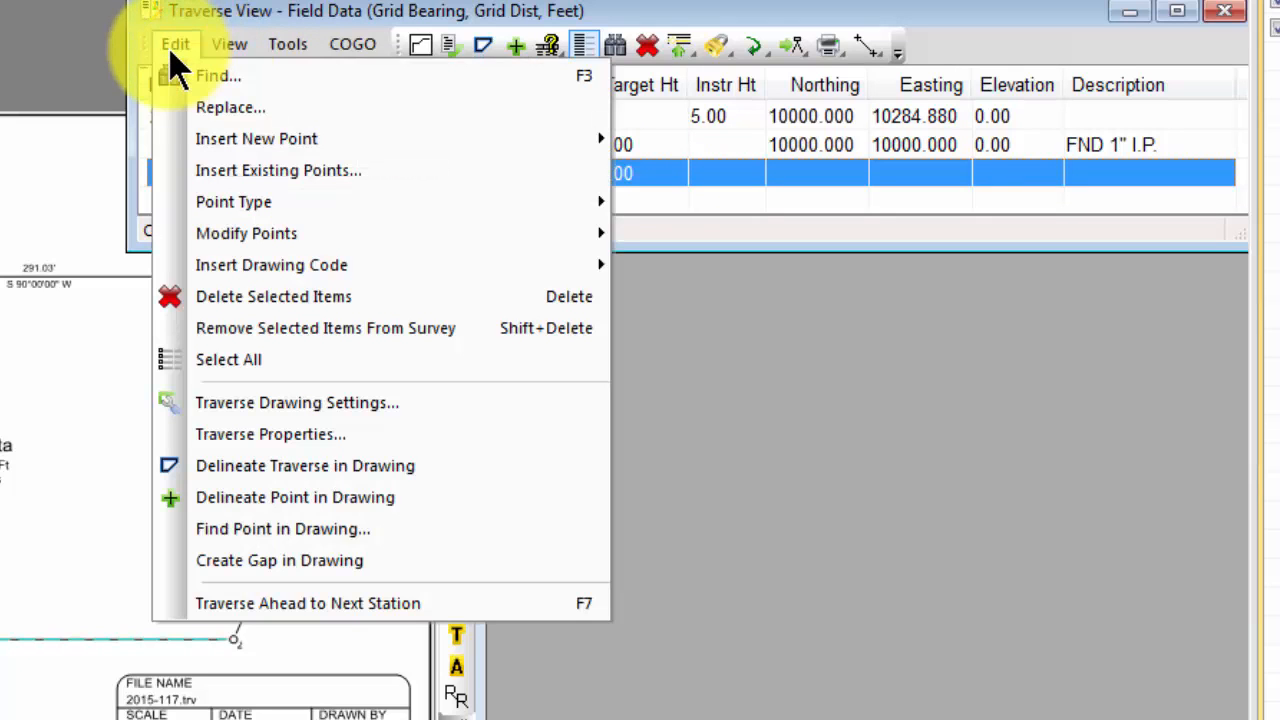
mouse_move(257, 206)
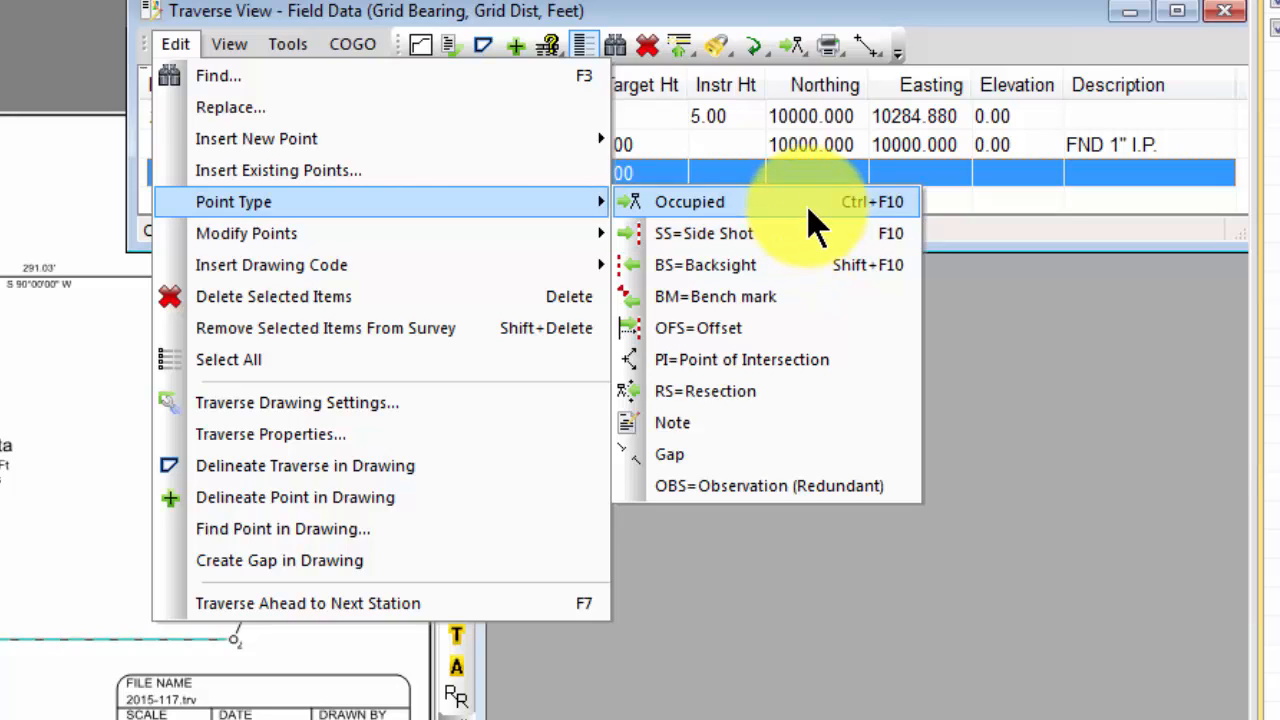
click(828, 692)
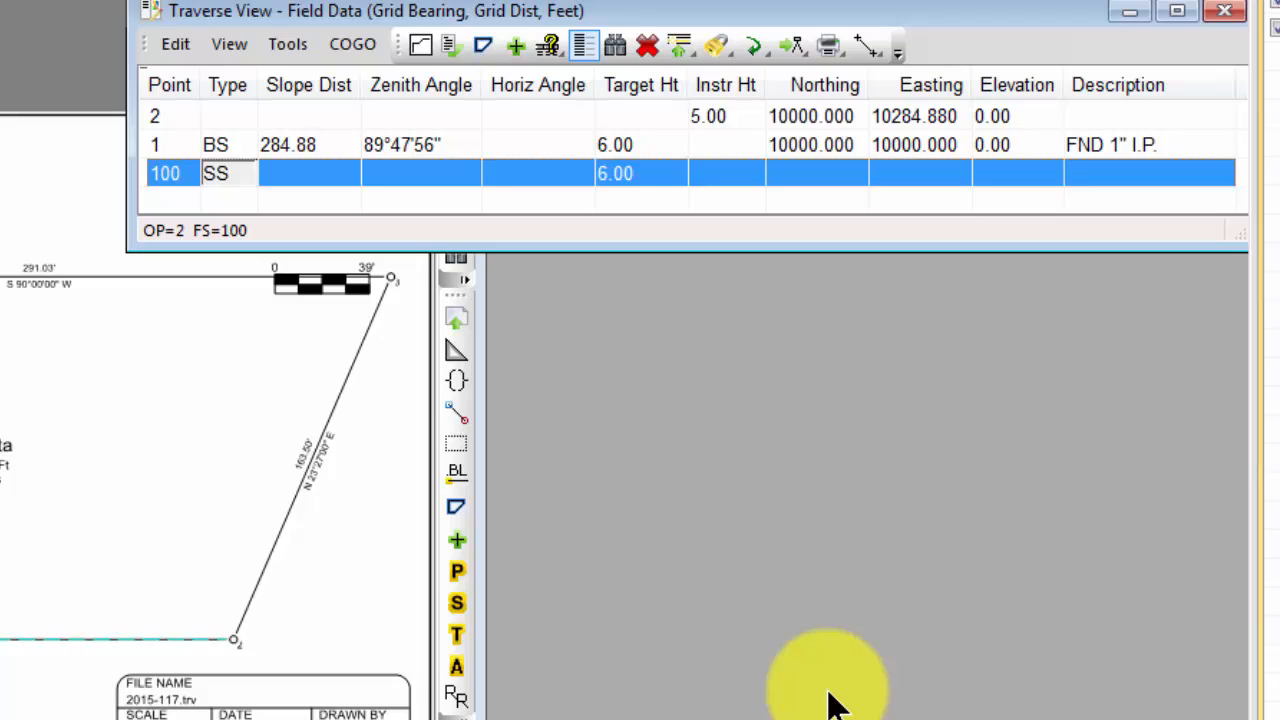
Enter slope distance 100, zenith angle 89°30'00" and horizontal angle 30°00'00" for sideshot point 100.
key(Tab)
text(100)
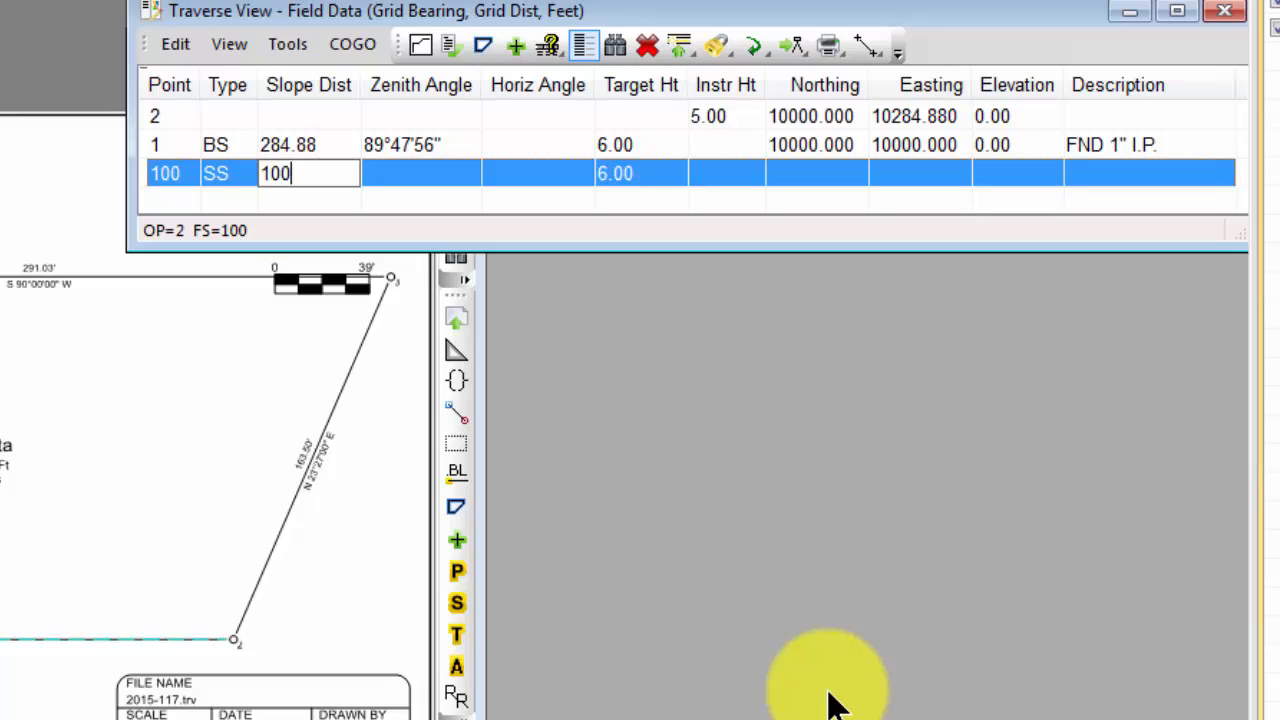
key(Tab)
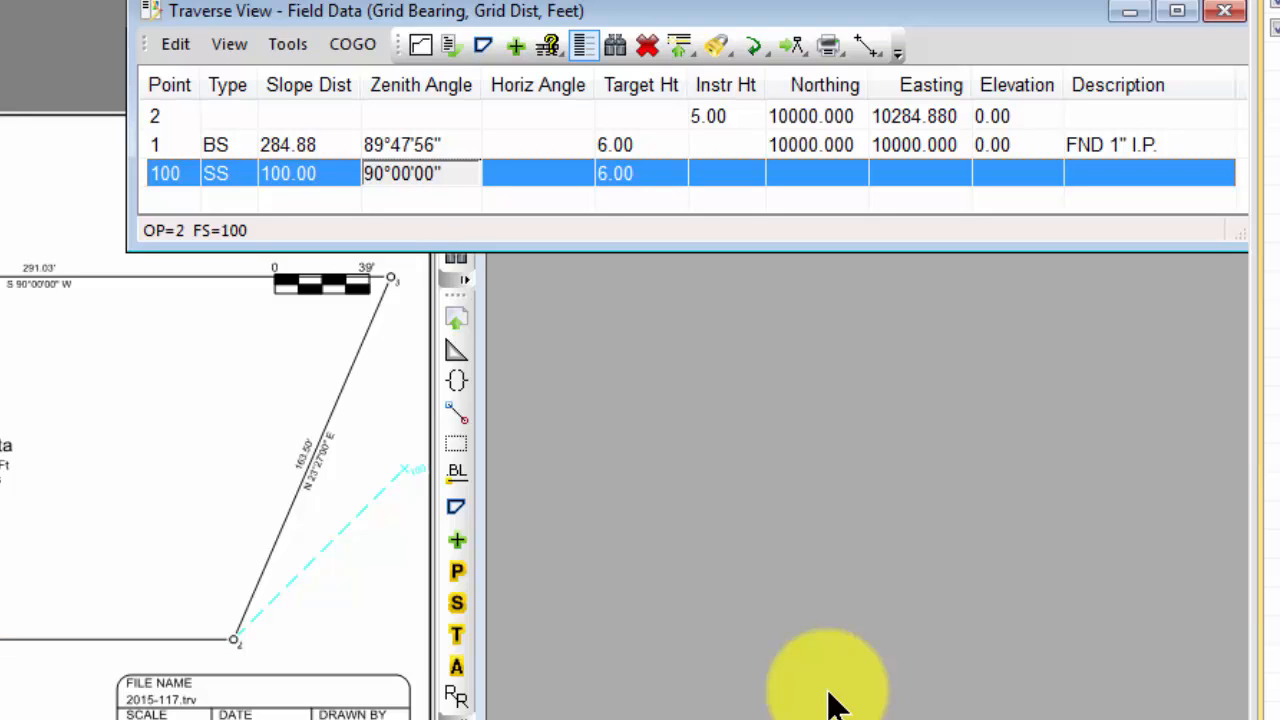
text(89.3)
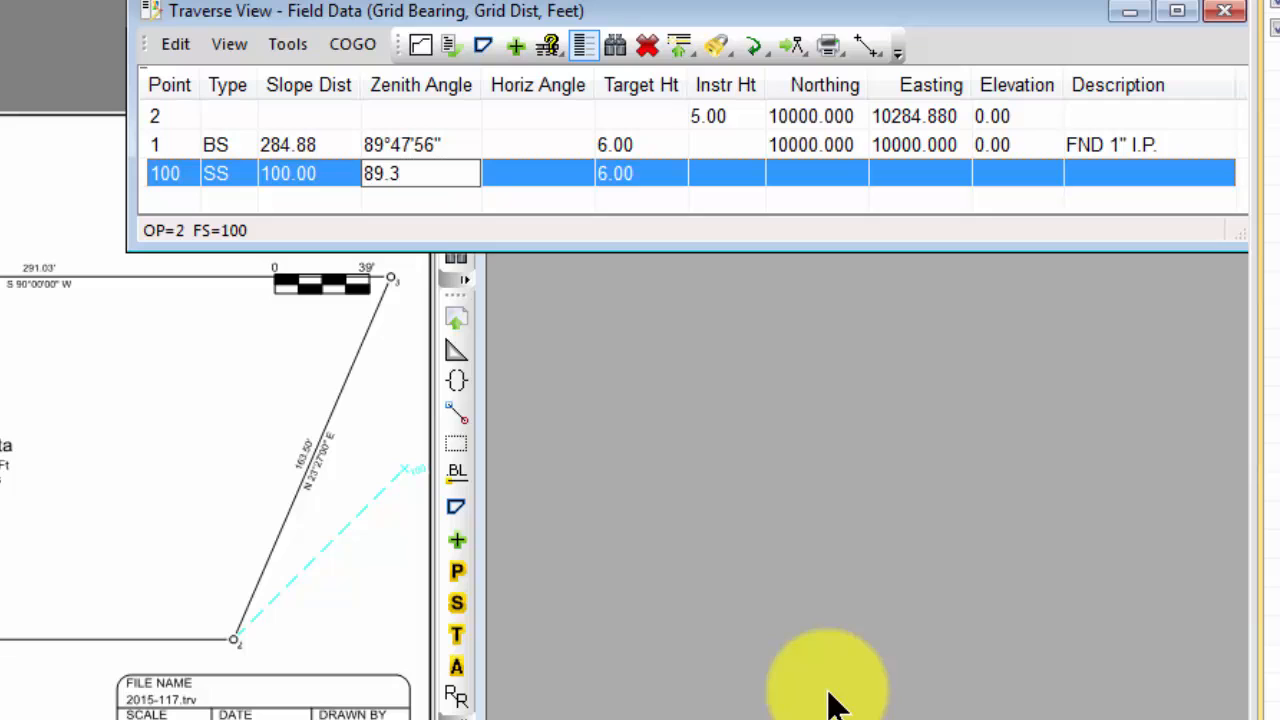
key(Tab)
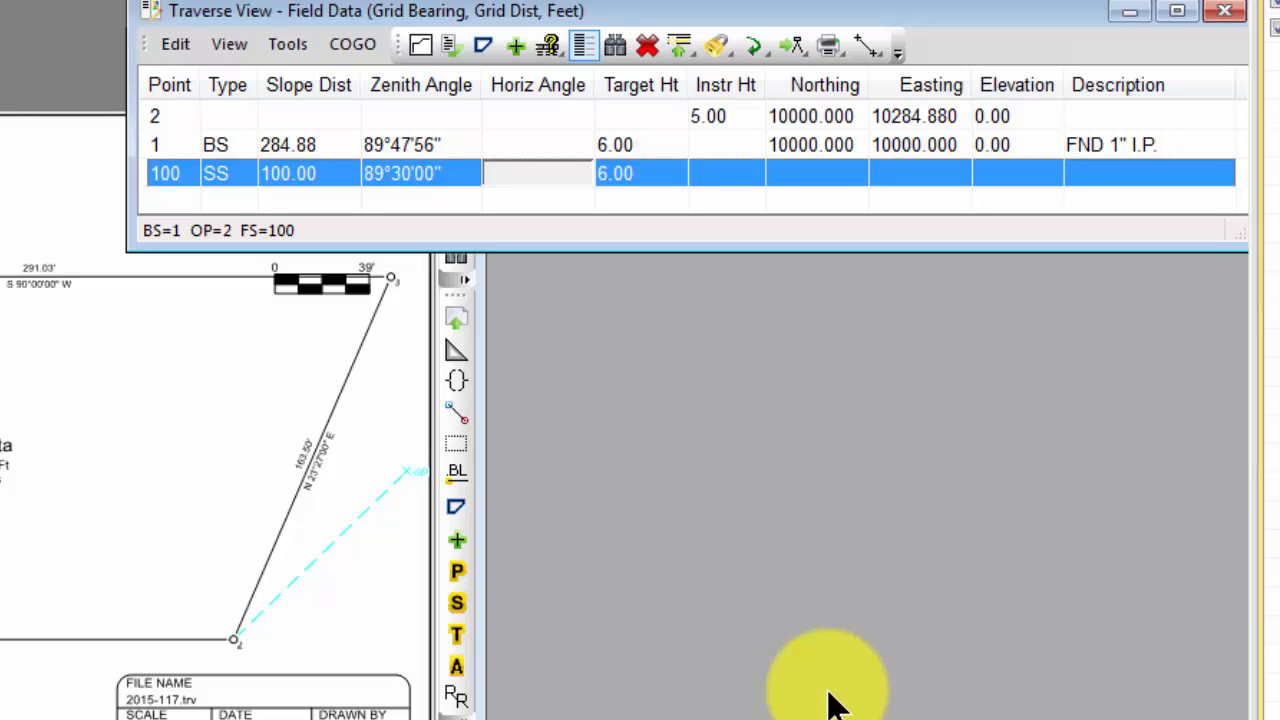
text(30)
key(Tab)
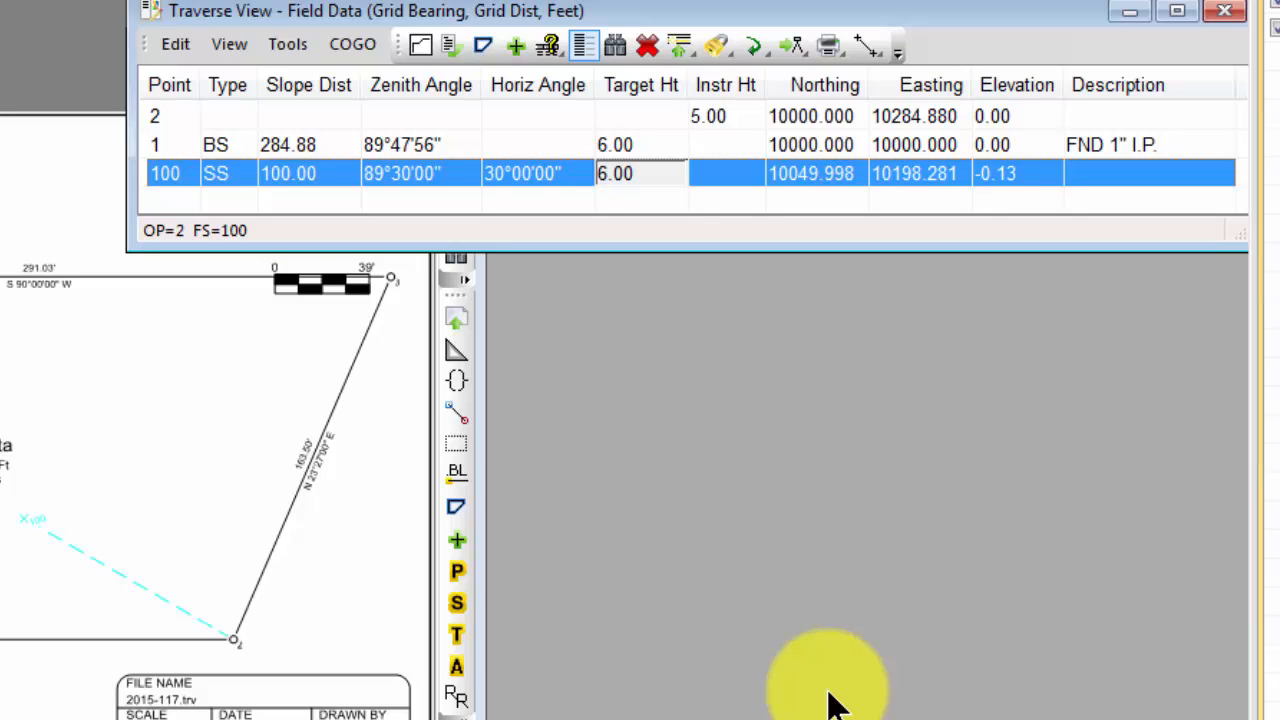
Describe point 100 as BC and add the next sideshot row below it.
key(Tab)
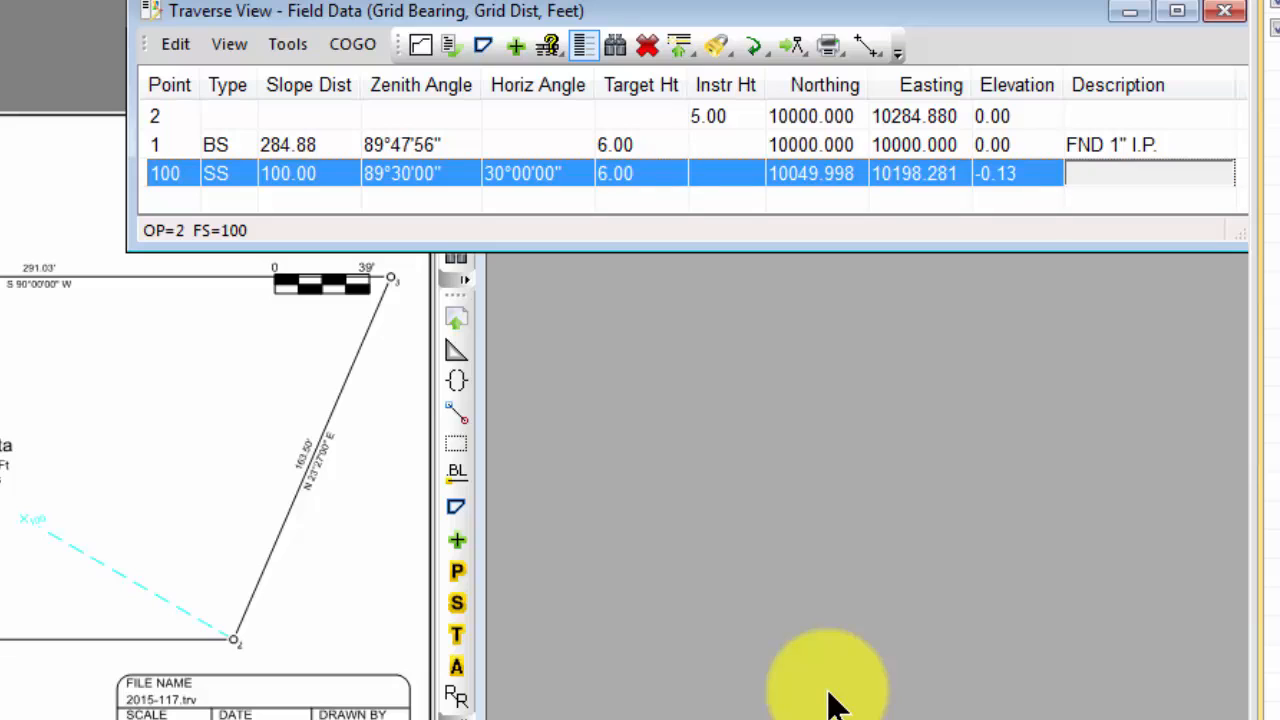
text(BC)
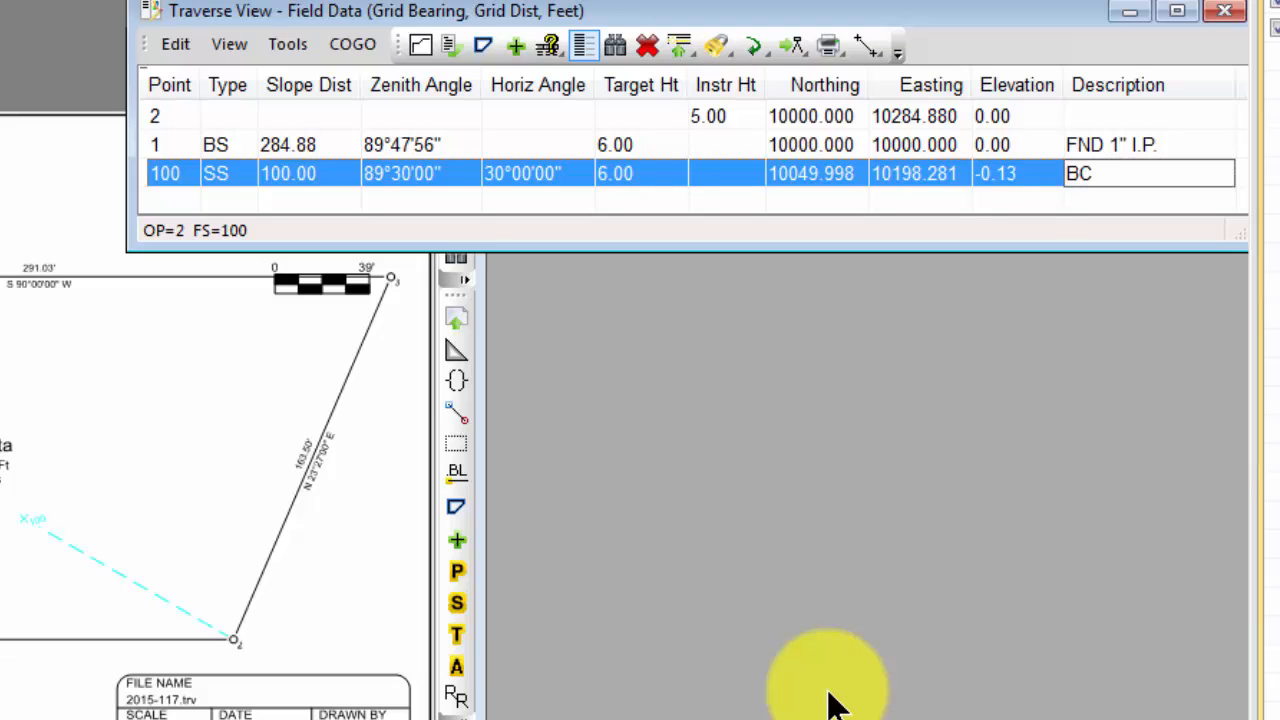
key(Return)
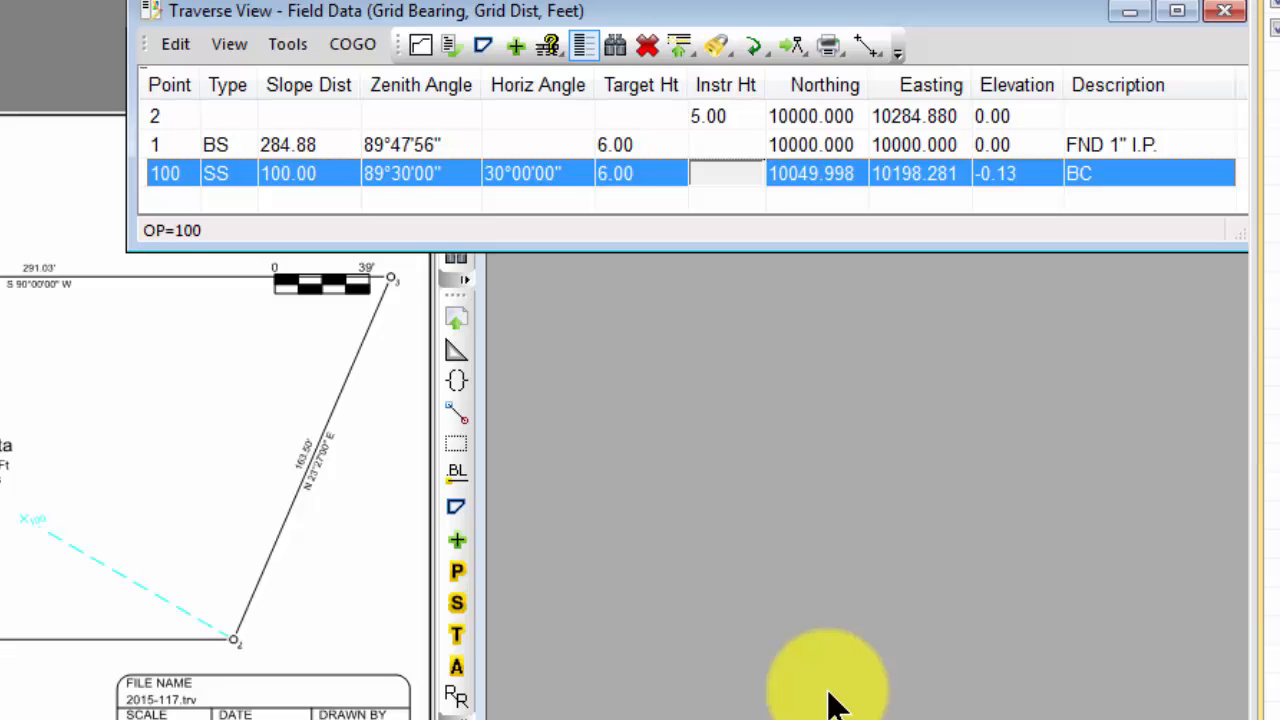
key(Return)
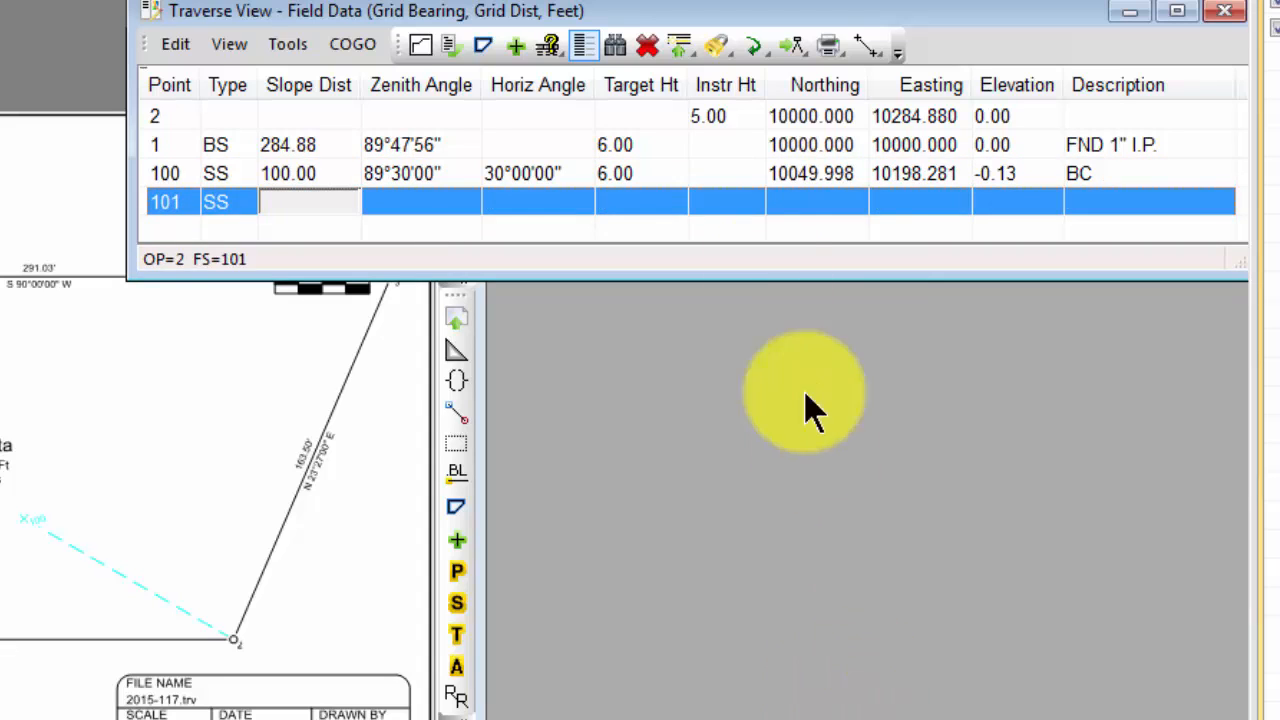
Remove instrument height (I) from the traverse view's edit sequence so that it reads SEFTD.
click(547, 47)
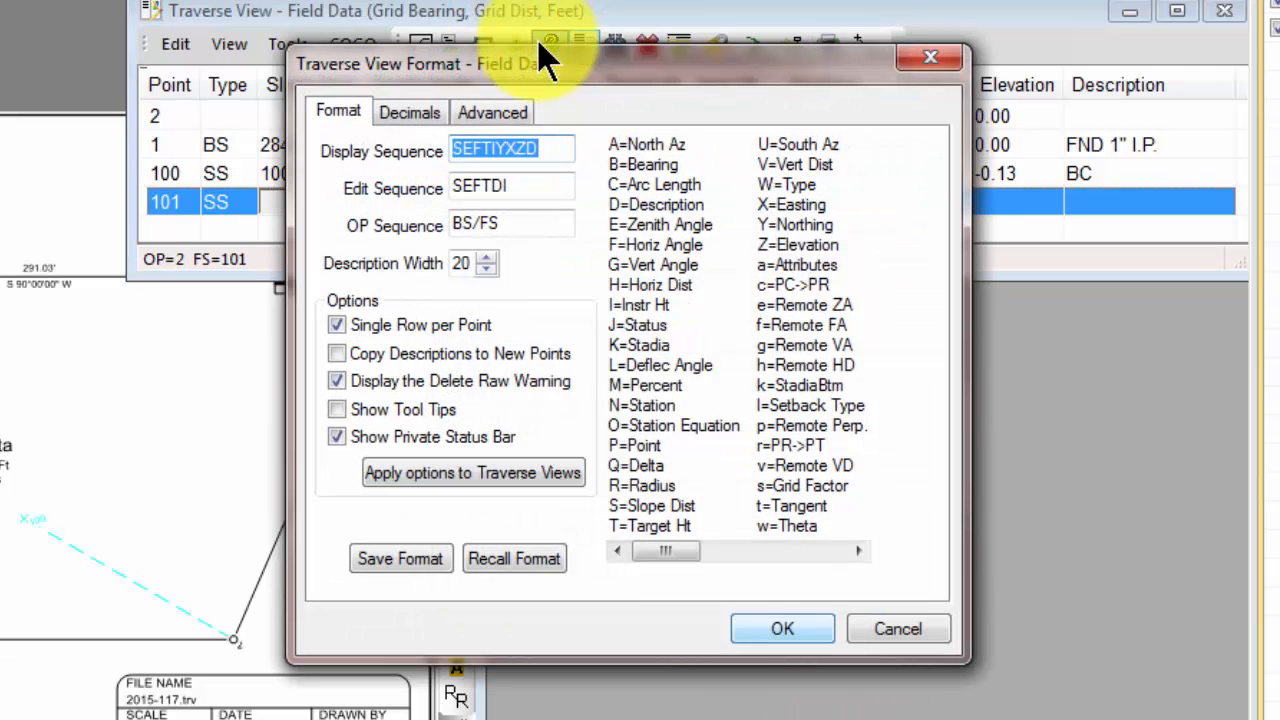
click(503, 187)
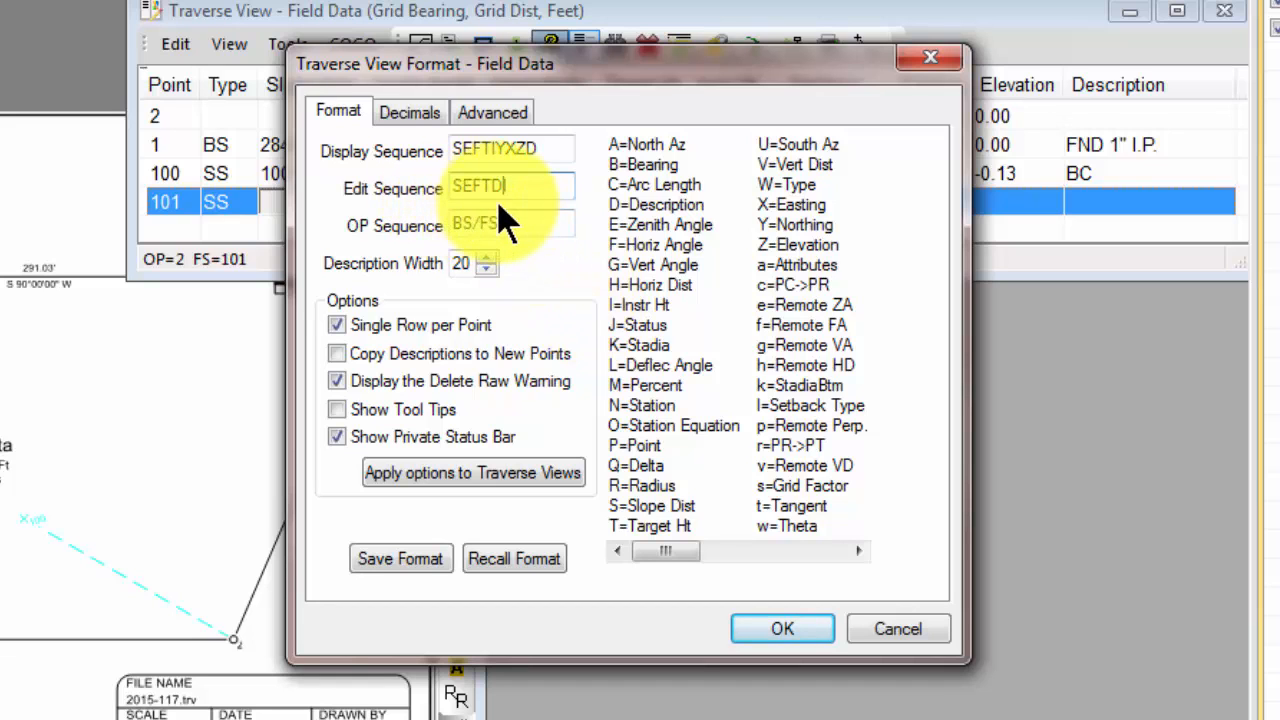
click(810, 632)
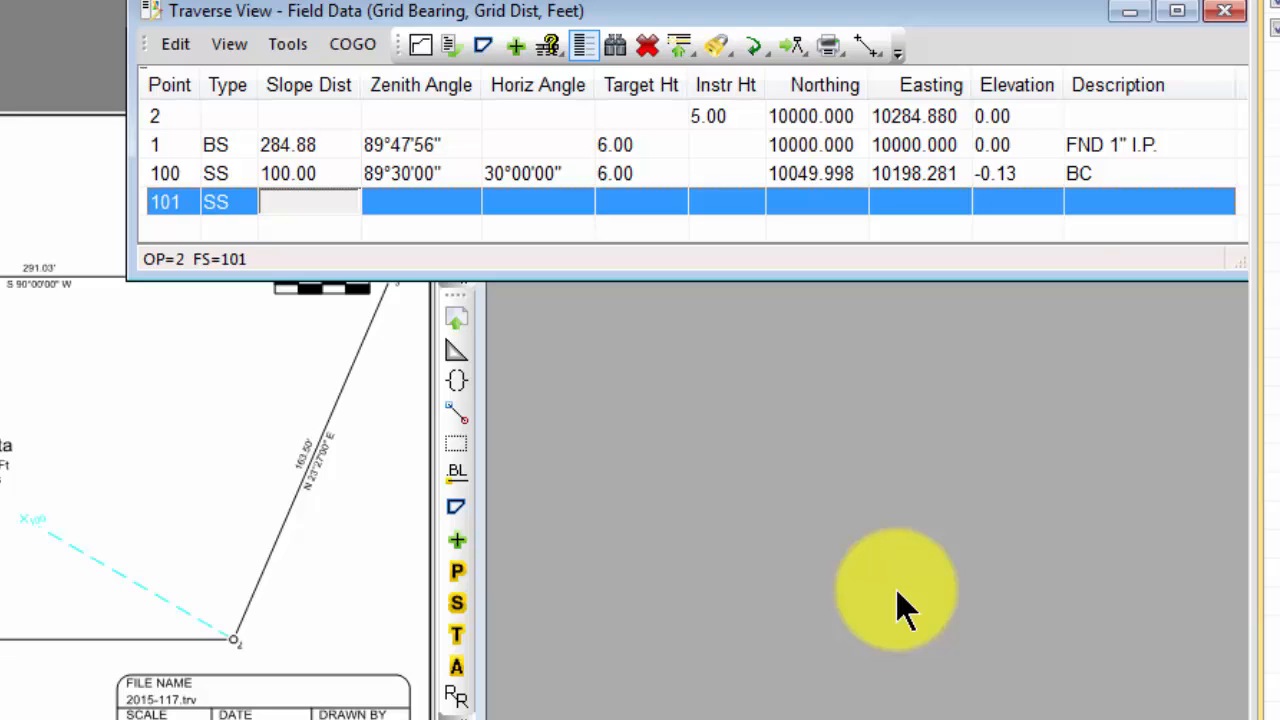
Enter slope distance 120, zenith angle 89°50'30" and horizontal angle 40°00'00" for sideshot point 101.
text(120)
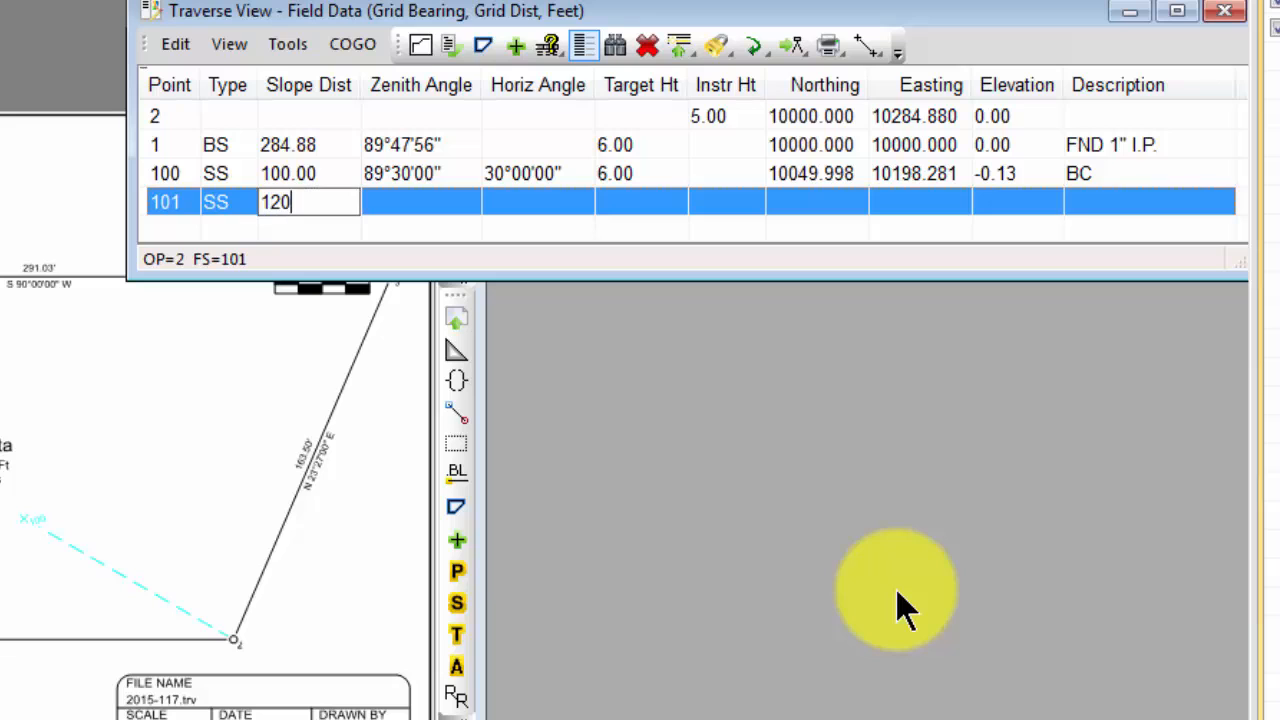
key(Tab)
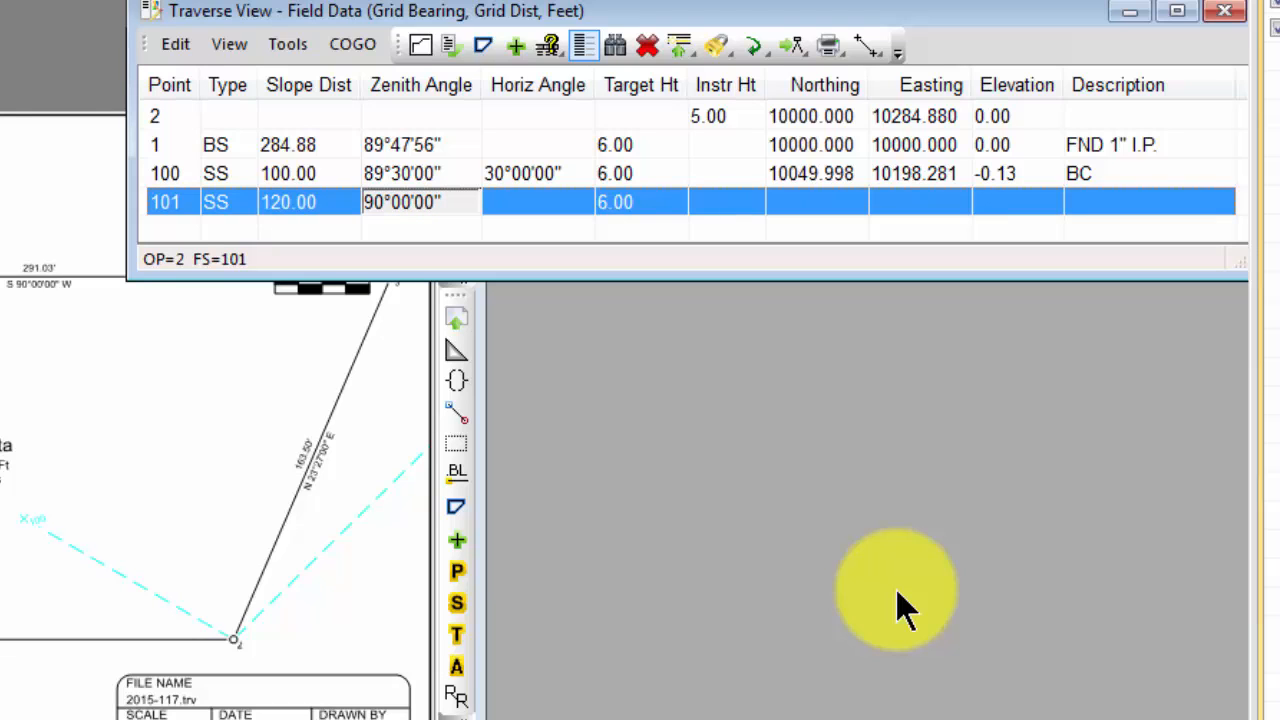
text(89)
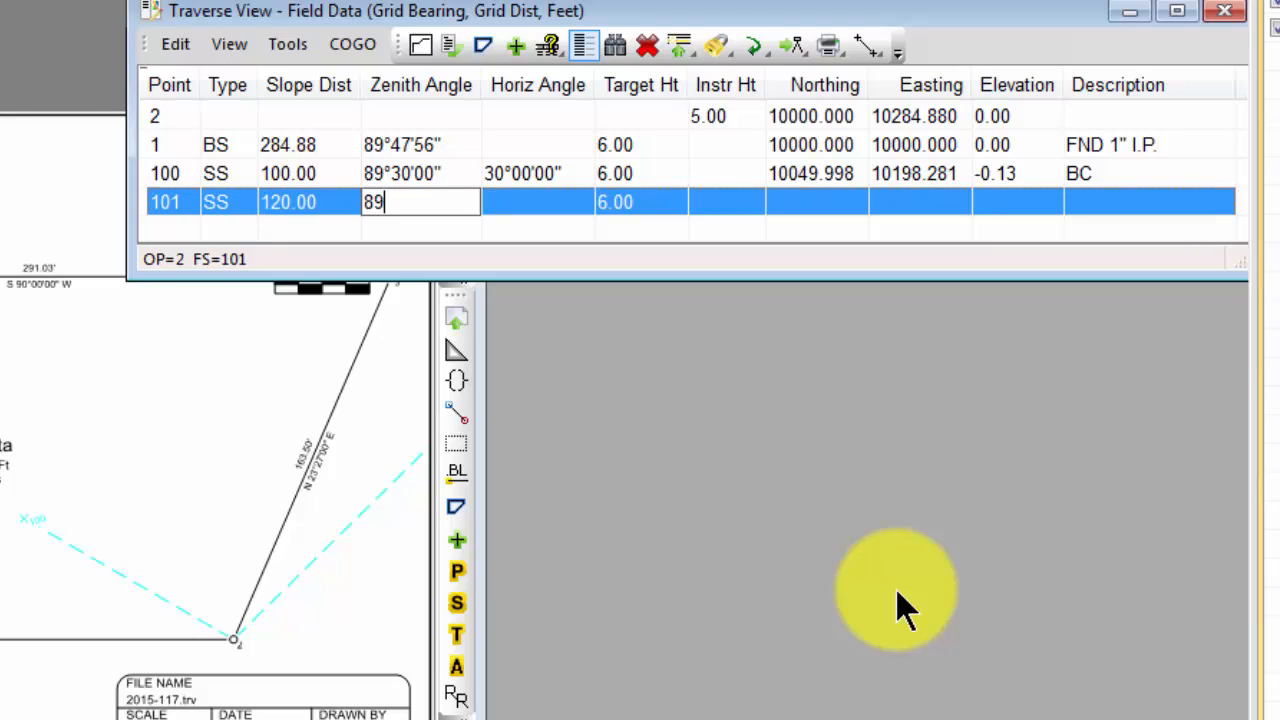
text(.503)
key(Tab)
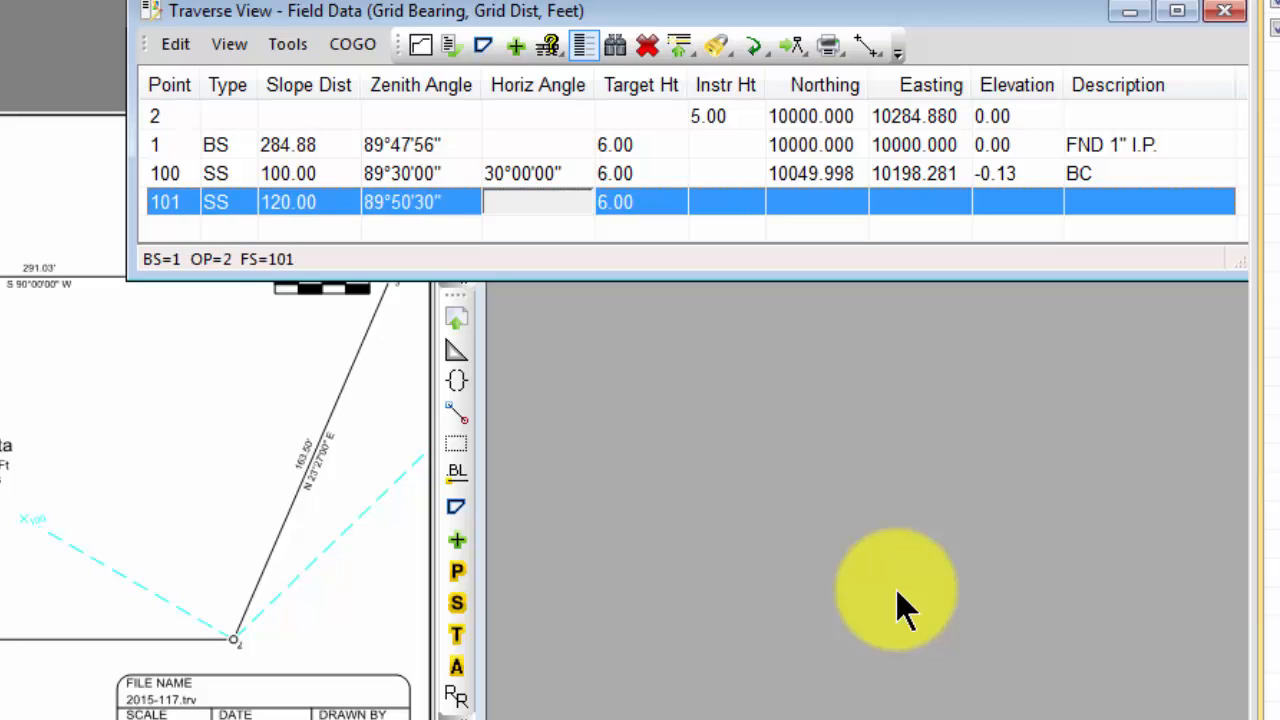
text(40)
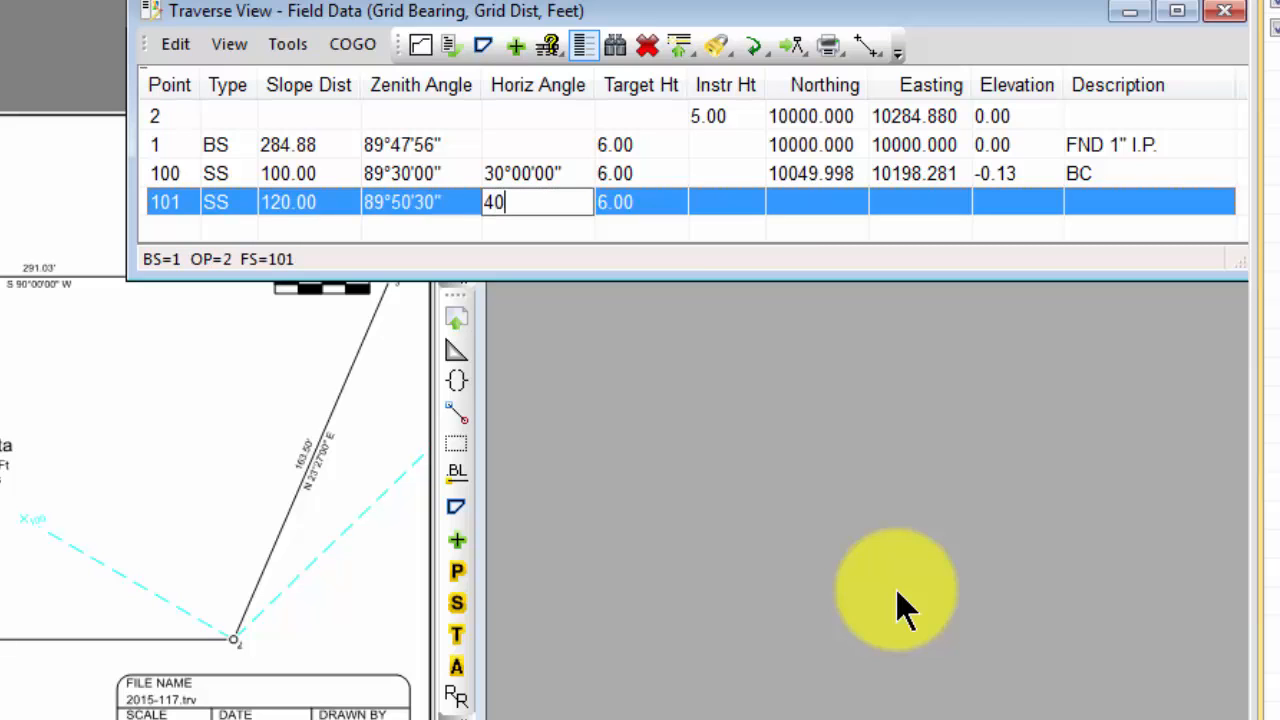
key(Tab)
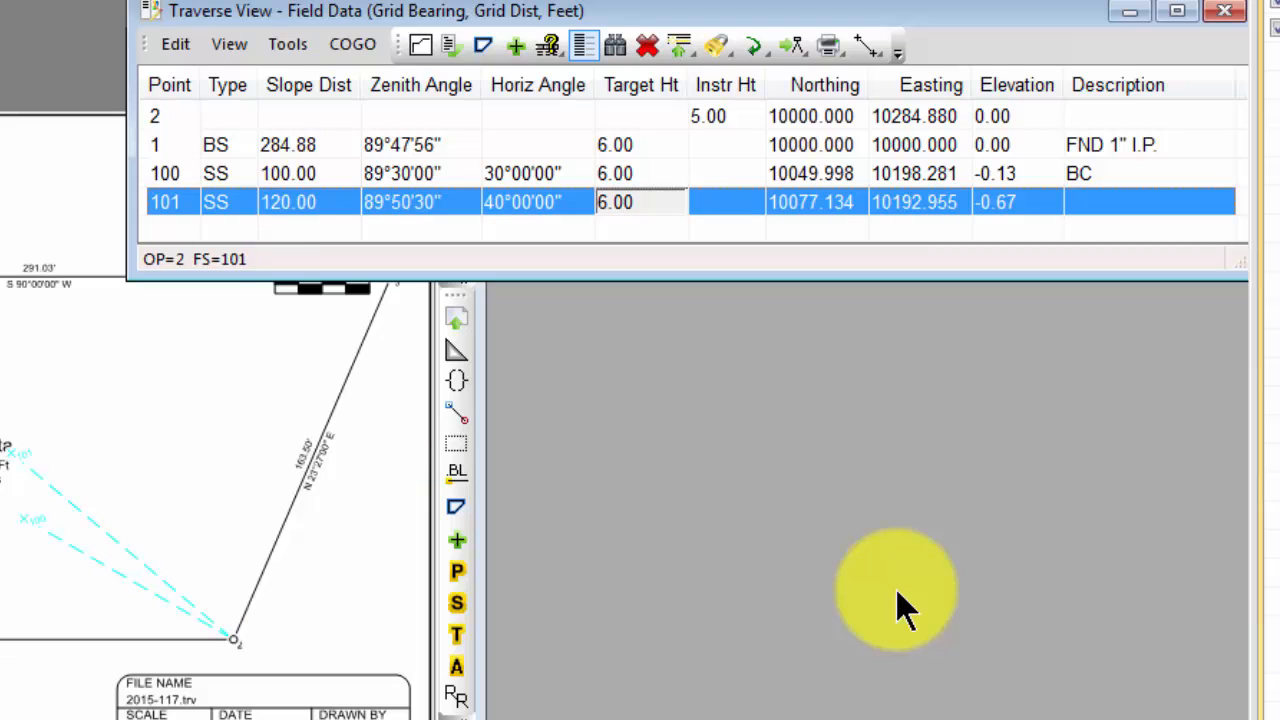
Describe point 101 as BC and add a further sideshot row.
key(Tab)
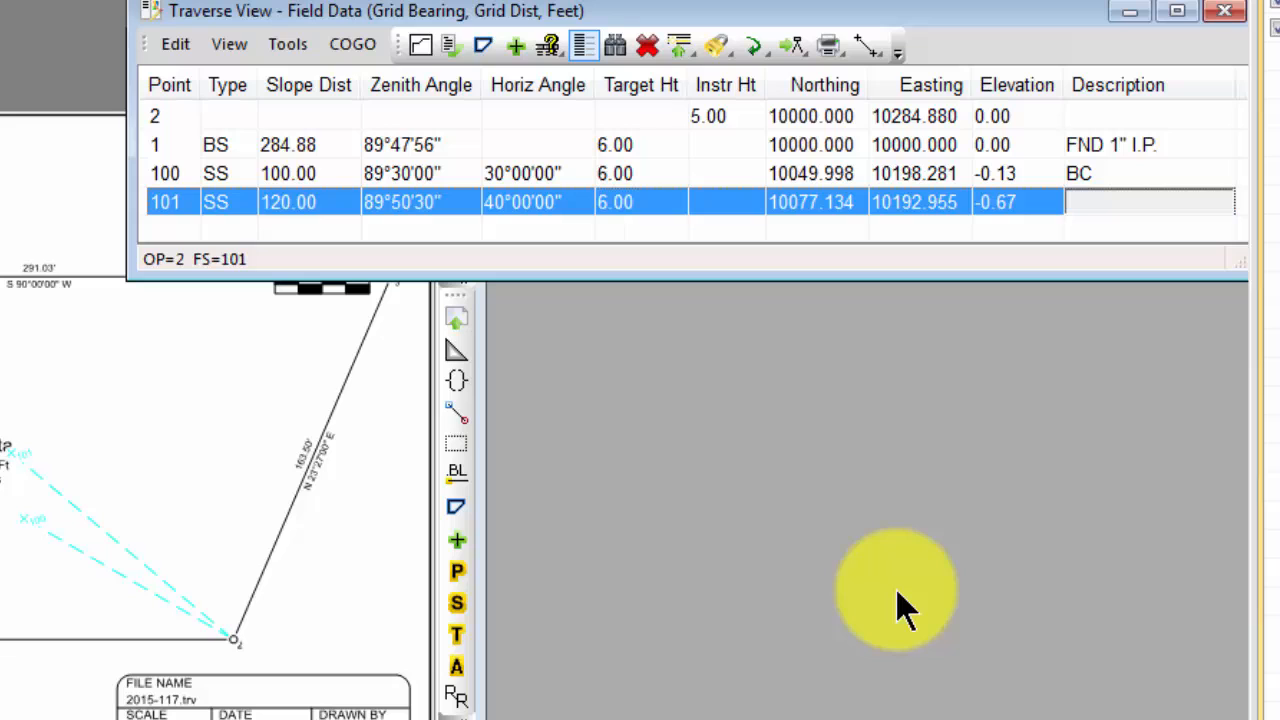
text(BC)
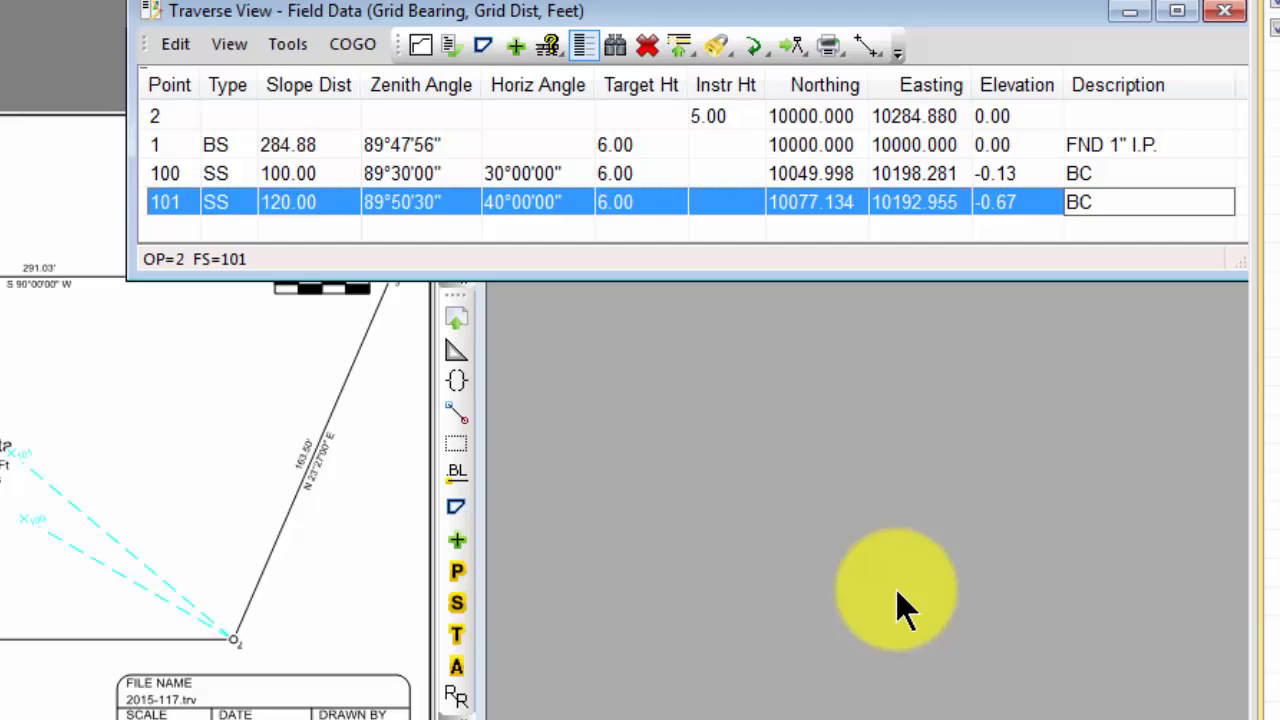
key(Return)
key(Return)
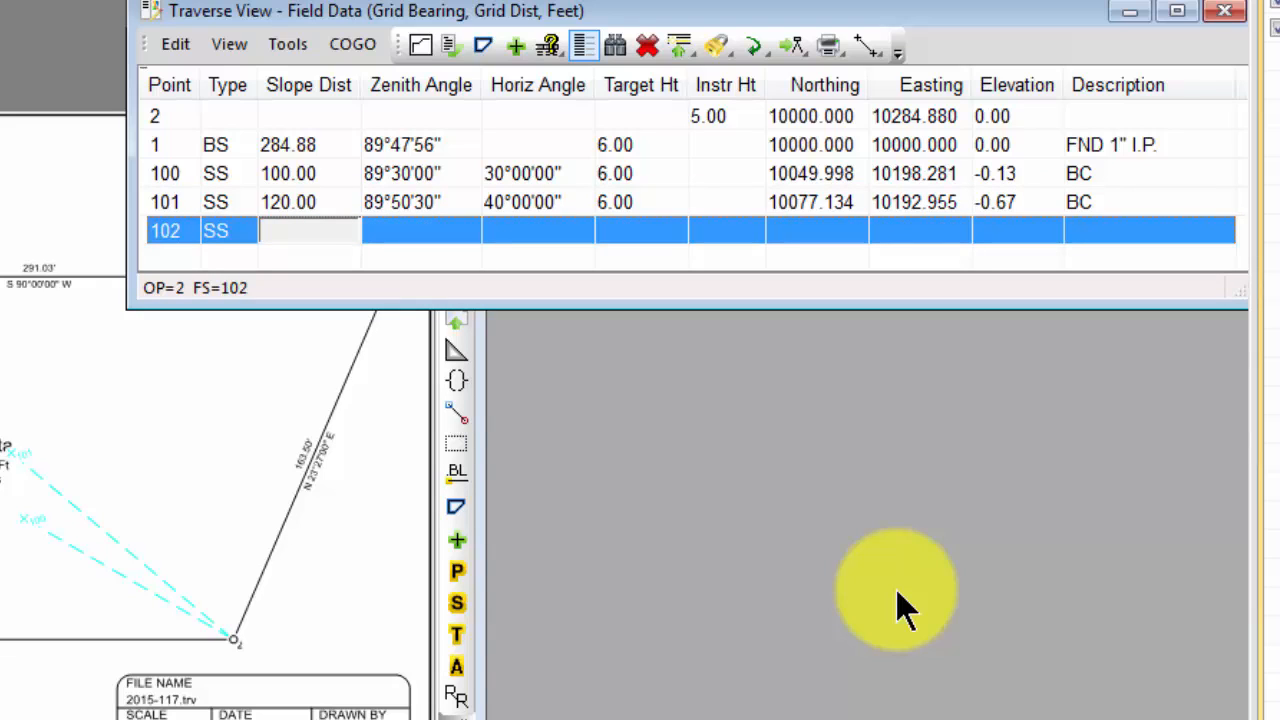
Renumber point 102 by entering 4 and choosing to use the next available unused point number.
key(Left)
key(Left)
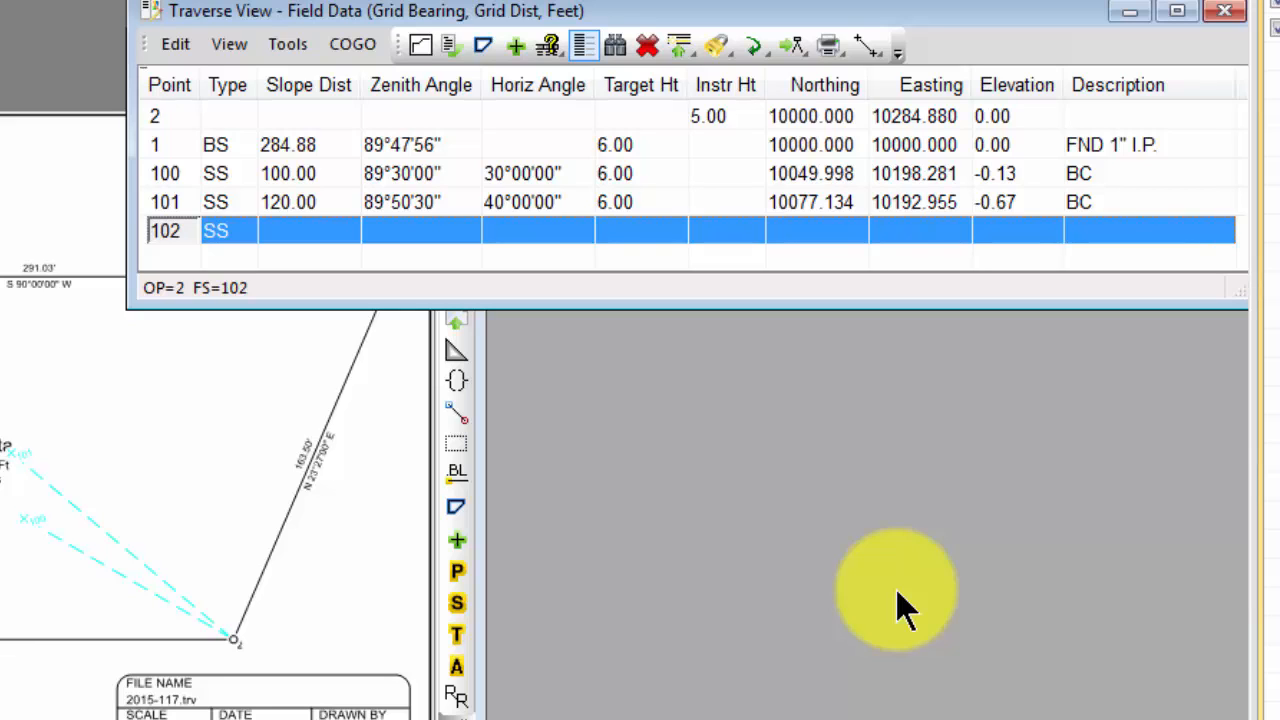
text(4)
key(Return)
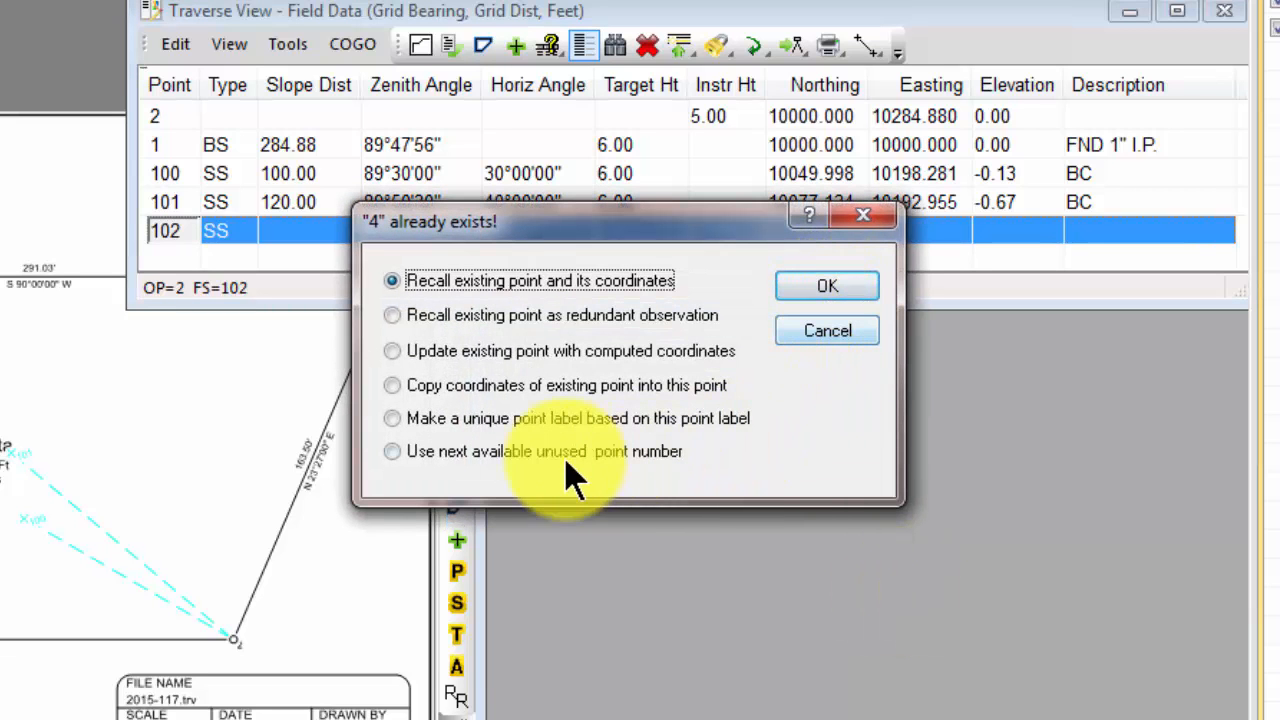
click(525, 455)
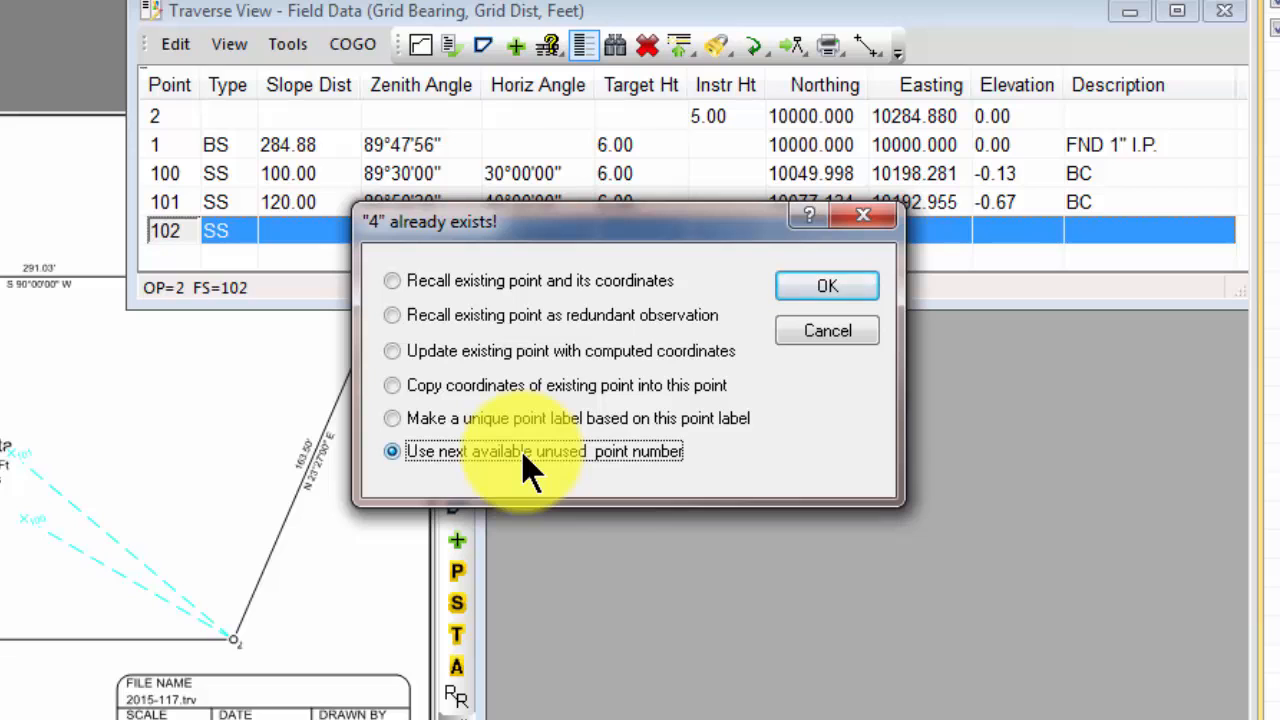
click(818, 292)
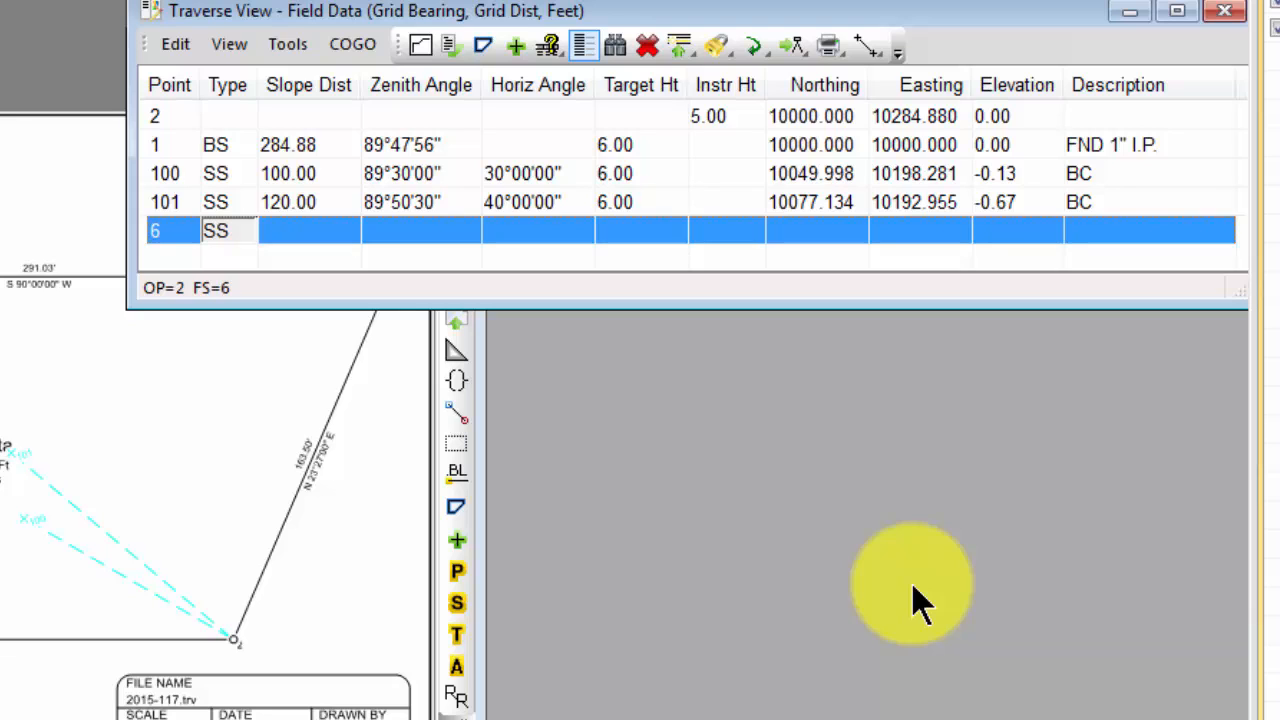
Clear the SS type of point 6 and enter slope distance 160, zenith angle 90°05'00" and horizontal angle 50°00'00".
key(BackSpace)
key(BackSpace)
key(Tab)
text(160)
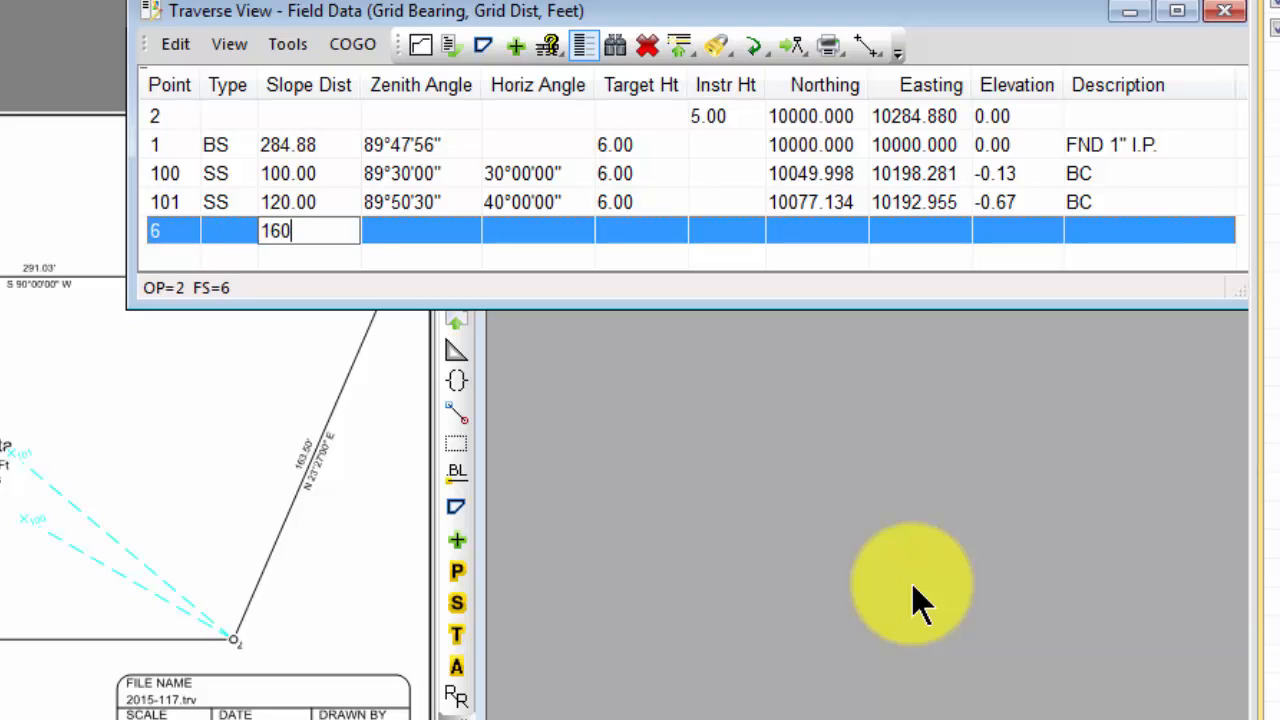
key(Tab)
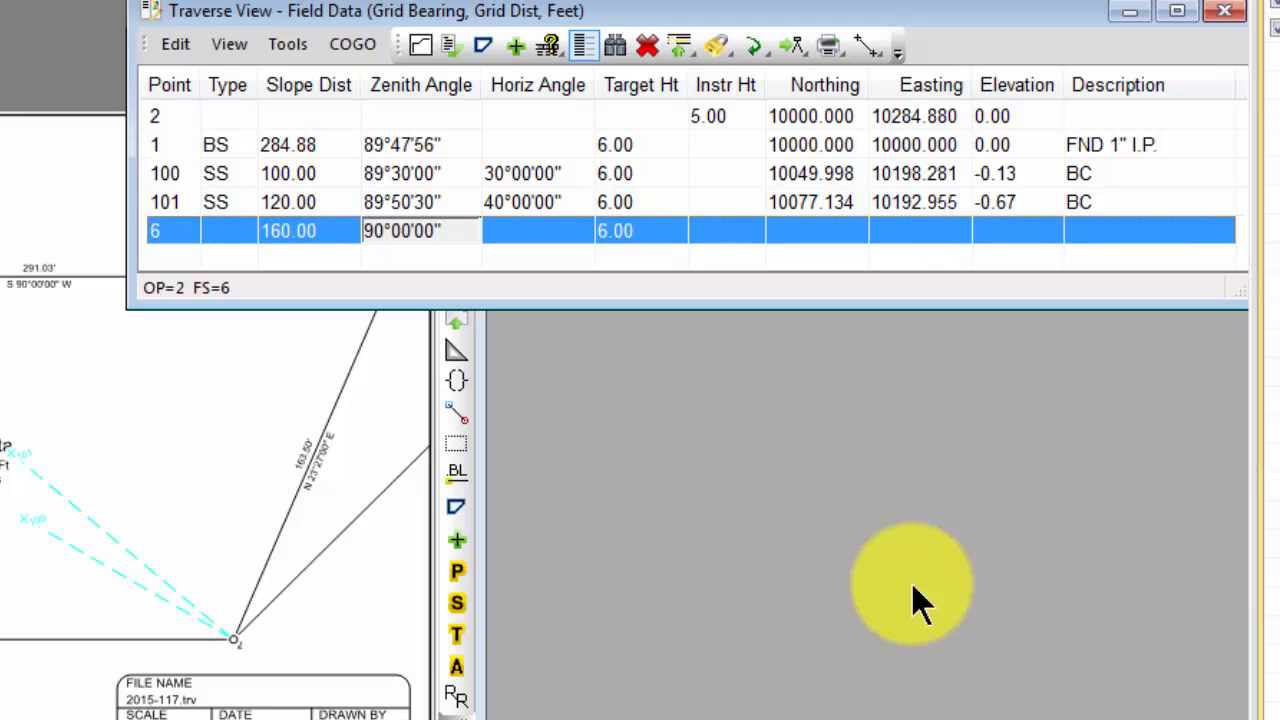
text(90.0)
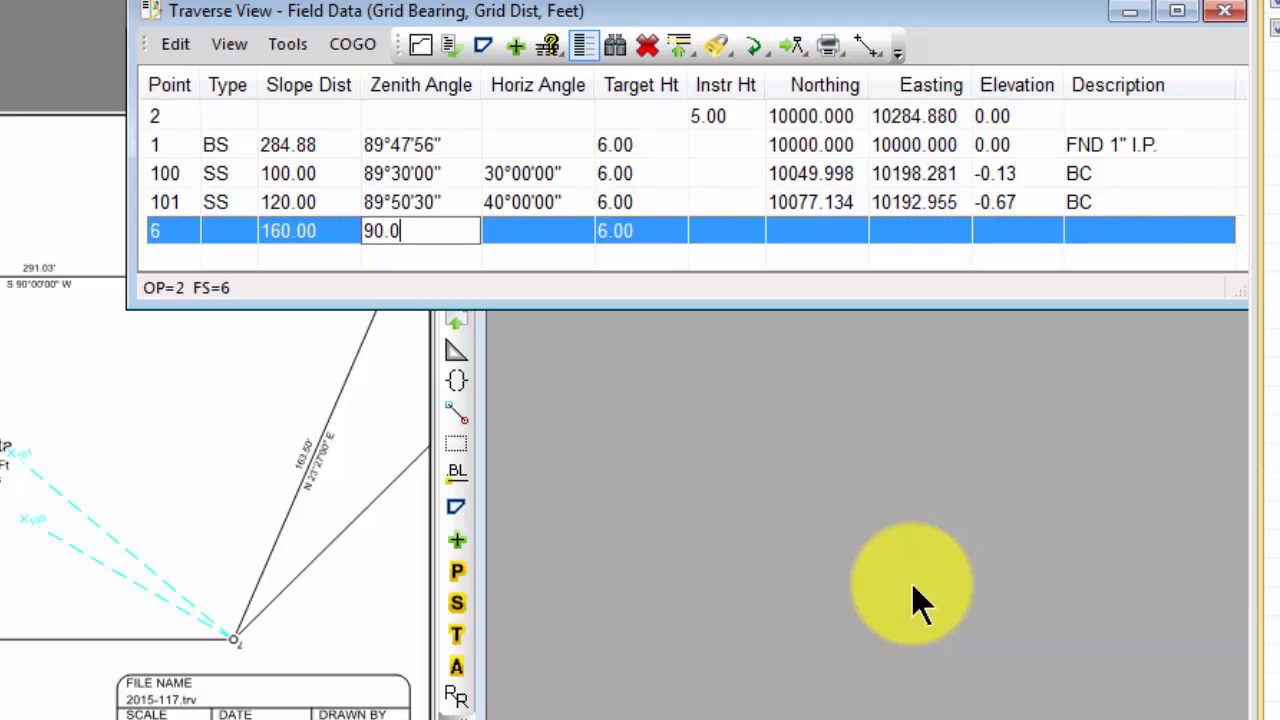
text(5)
key(Tab)
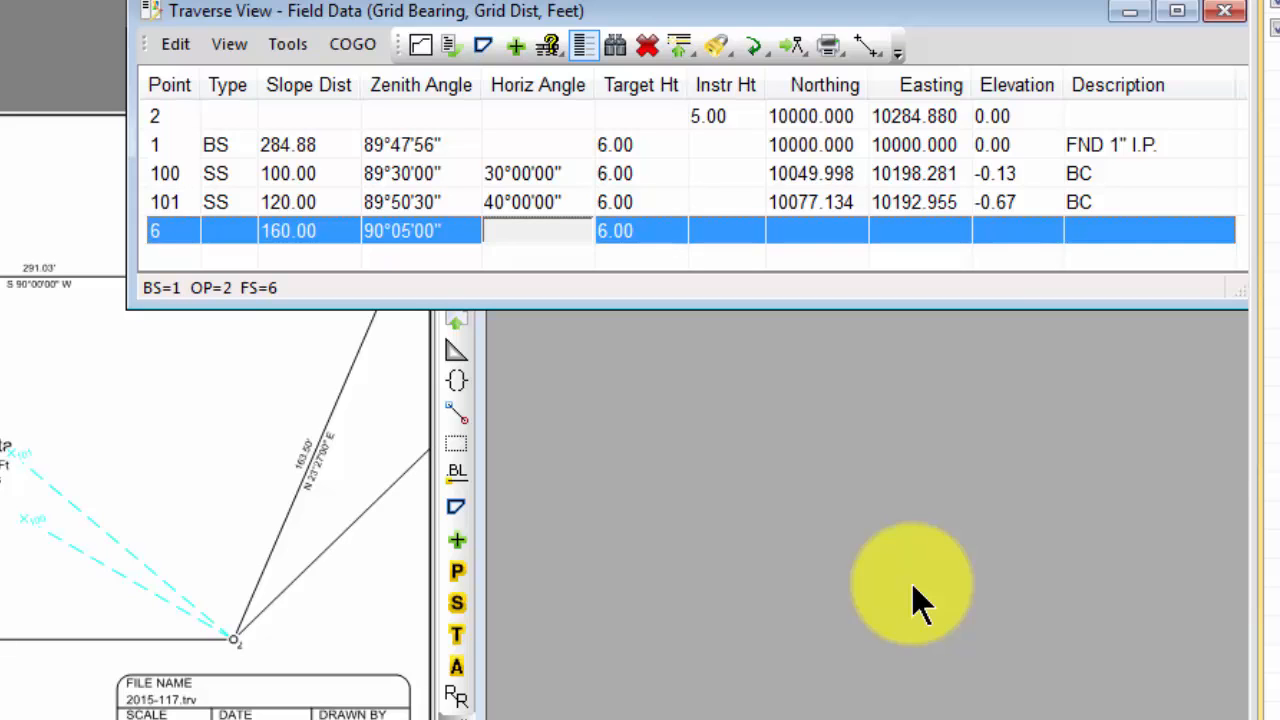
text(50)
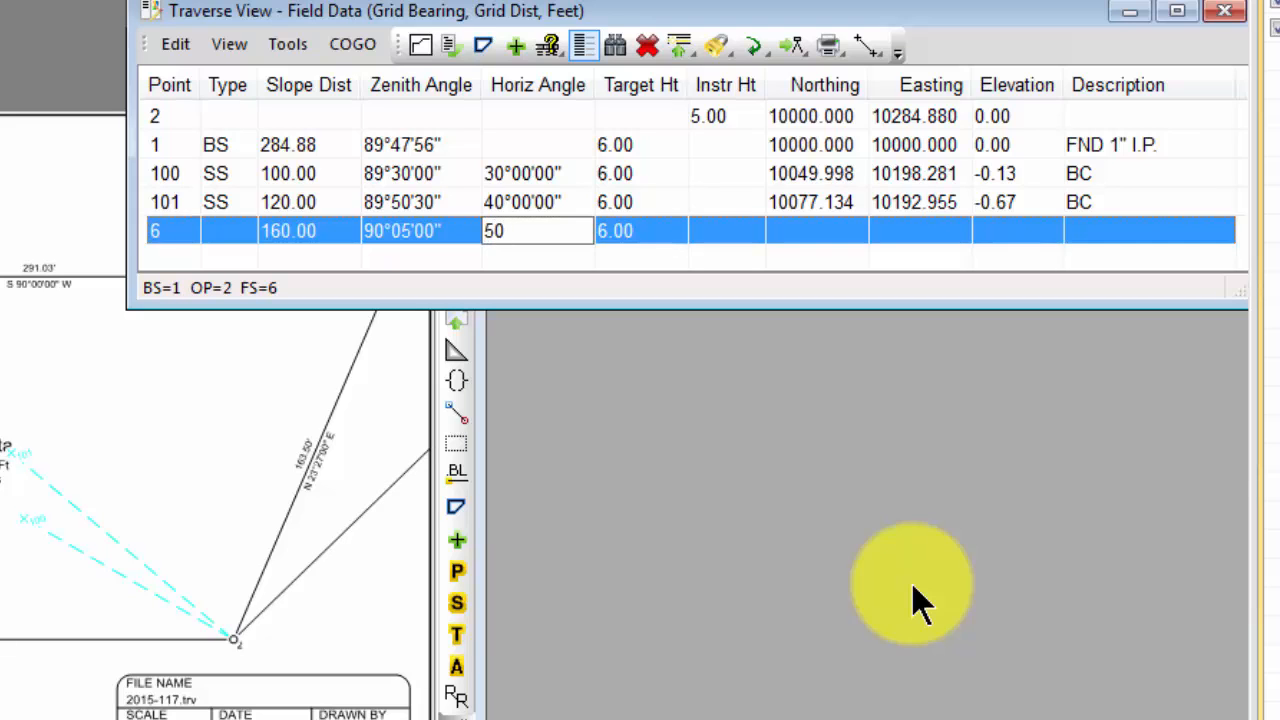
key(Tab)
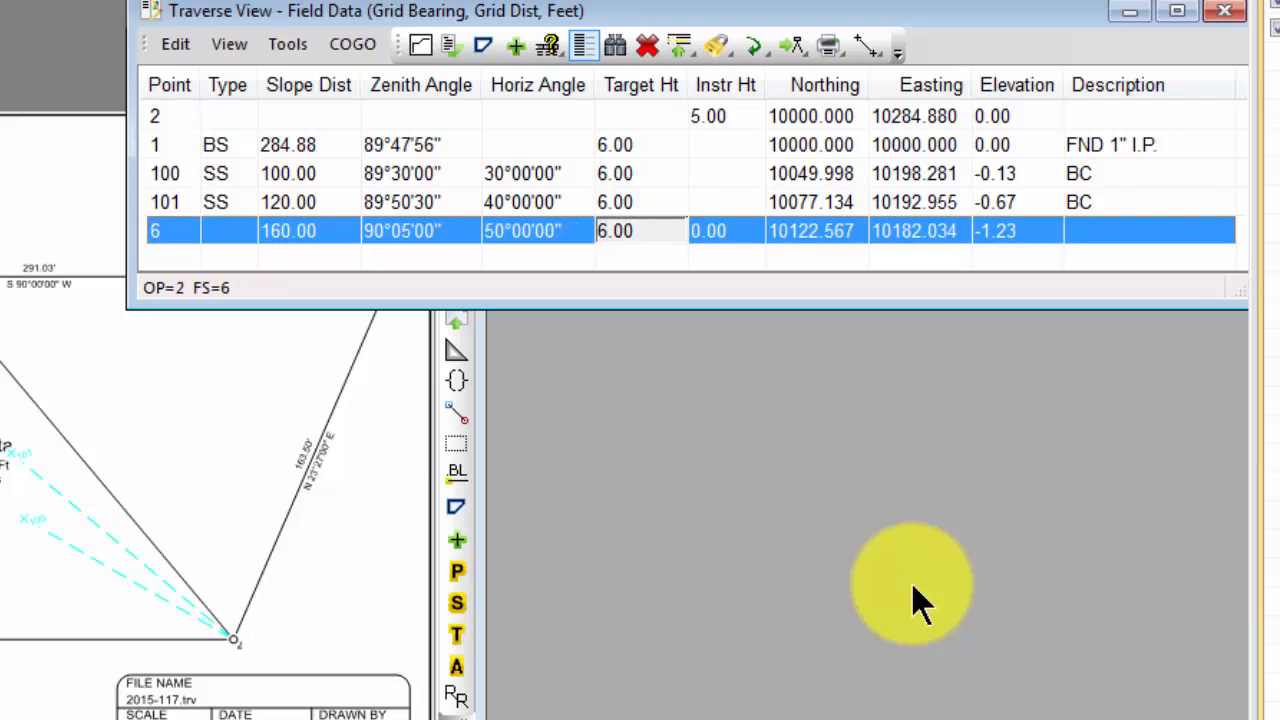
Describe point 6 as HN and select its point number in the traverse.
key(Tab)
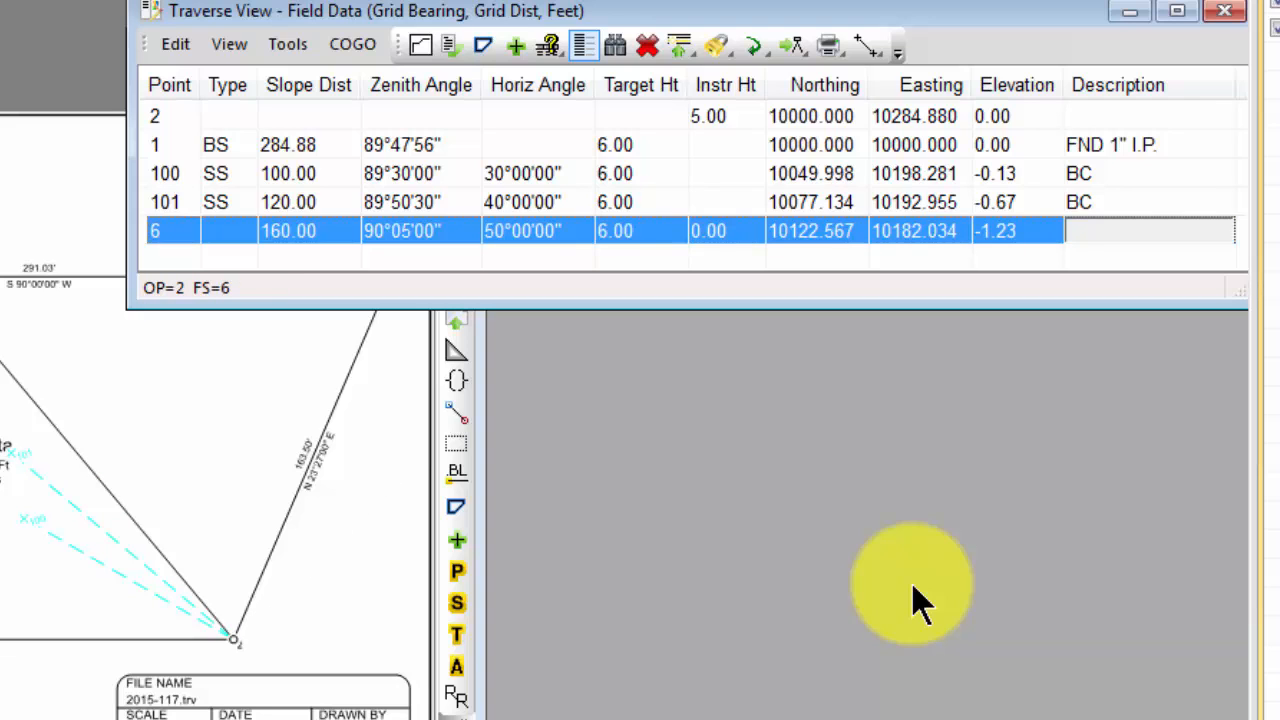
text(HN)
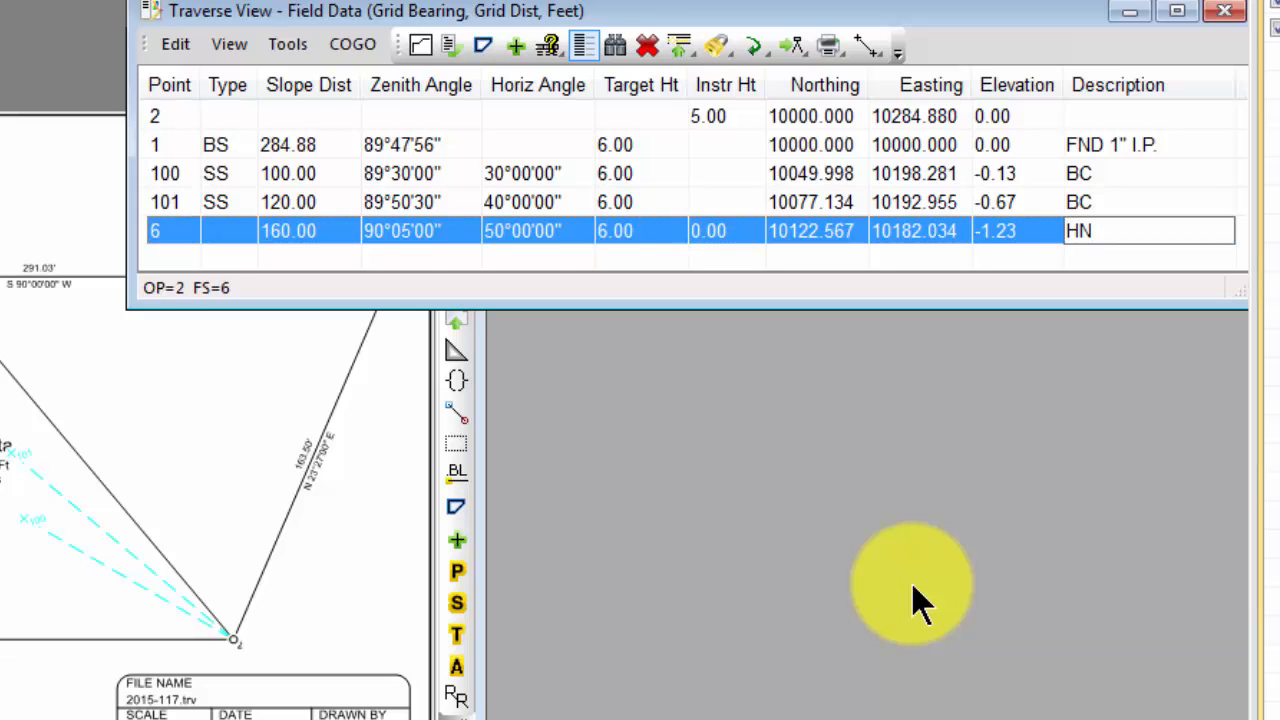
key(Up)
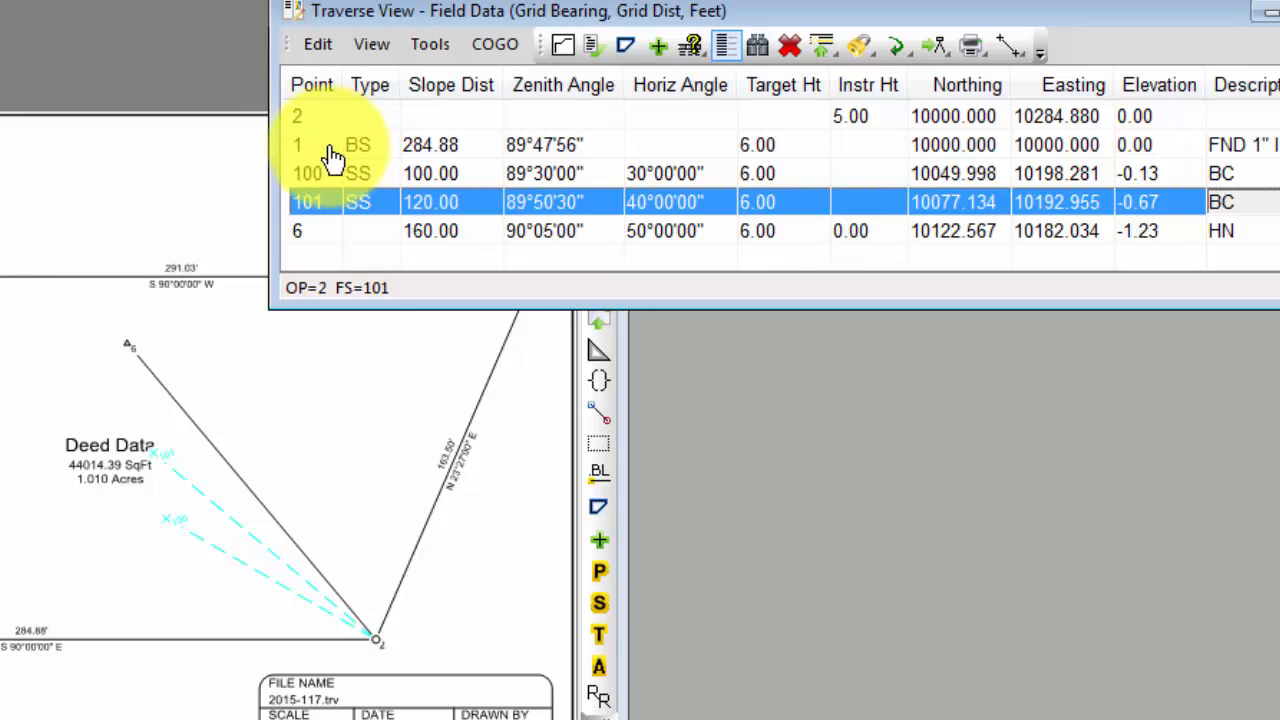
click(331, 240)
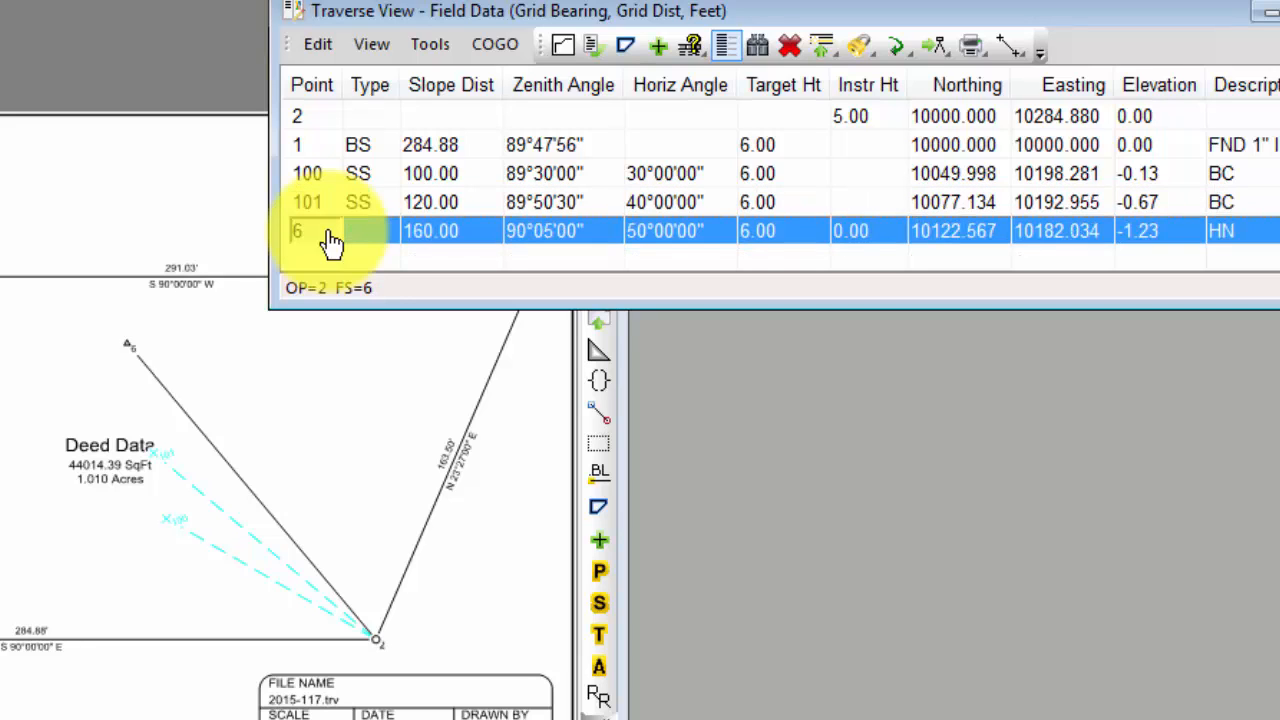